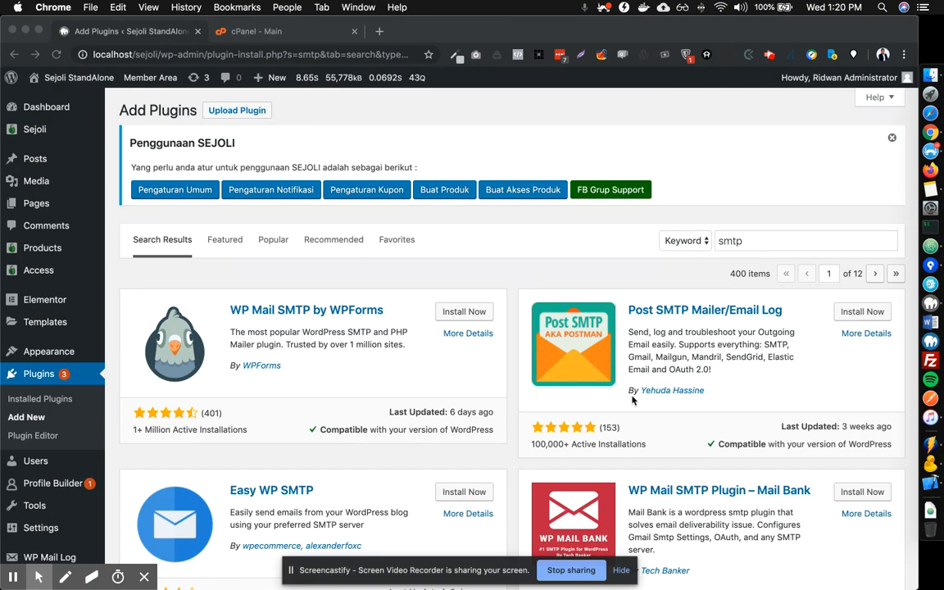
Return to the WordPress window and open Sejoli's Notifikasi settings.
{"action": "left_click", "coordinate": [921, 192]}
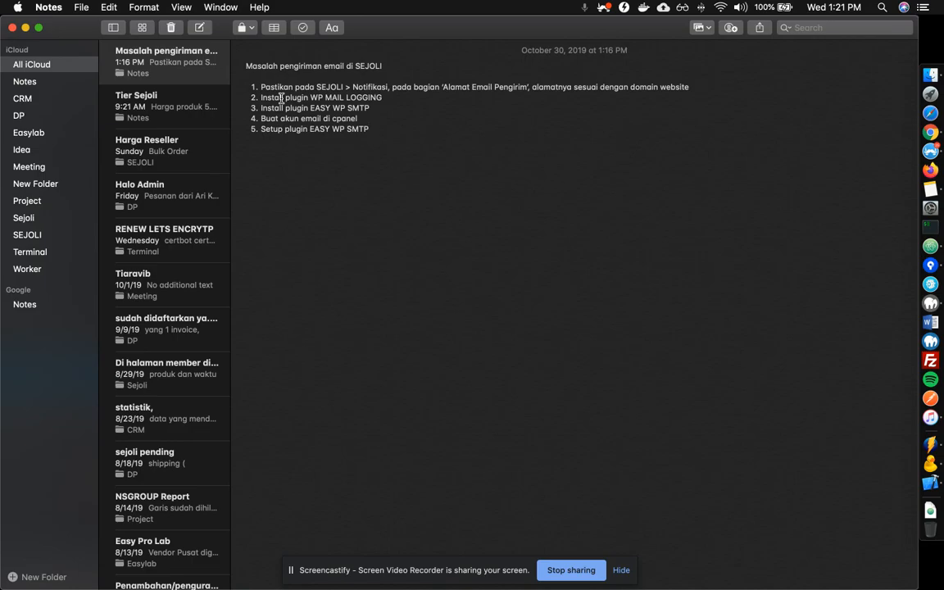
{"action": "key", "text": "ctrl+Up"}
{"action": "left_click", "coordinate": [313, 255]}
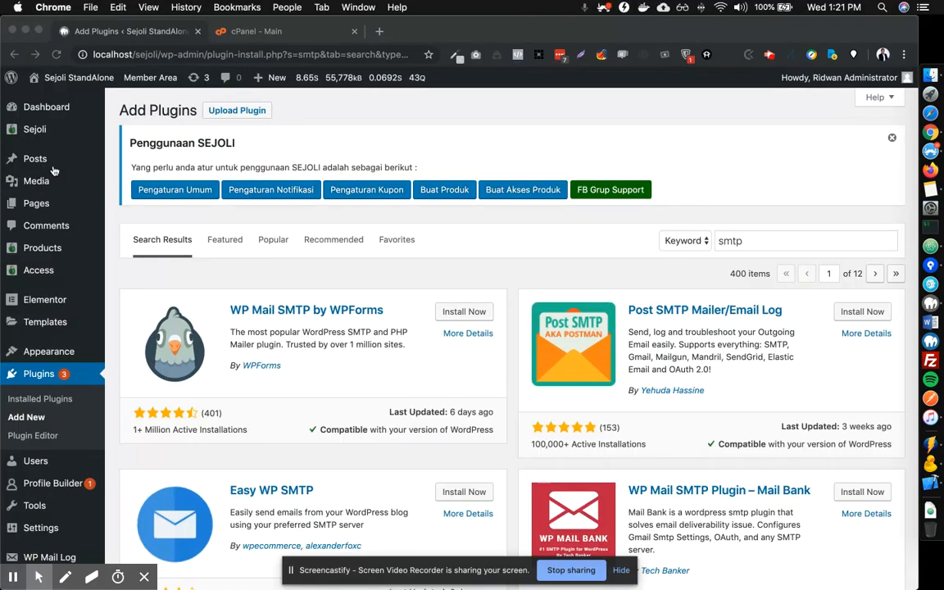
{"action": "mouse_move", "coordinate": [48, 127]}
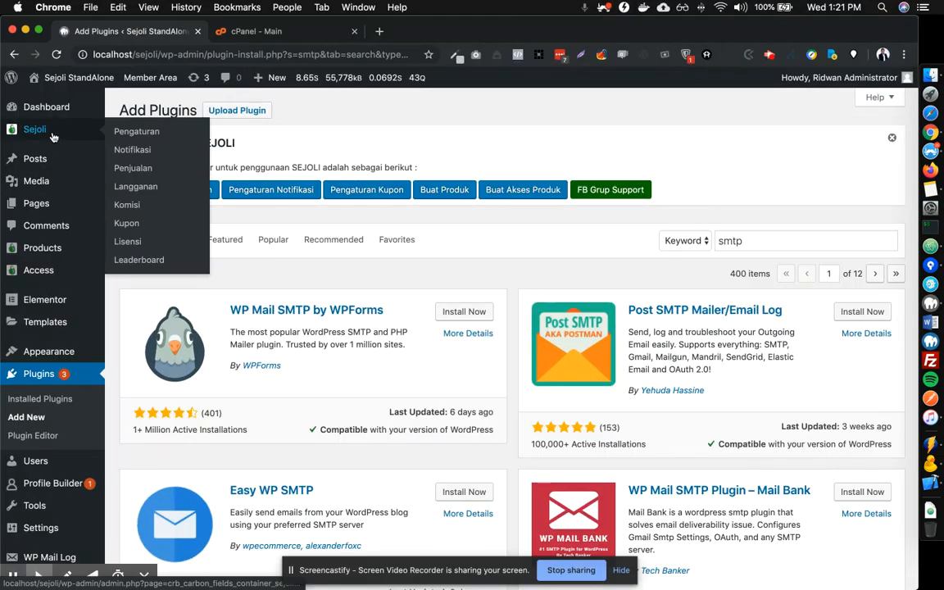
{"action": "left_click", "coordinate": [147, 154]}
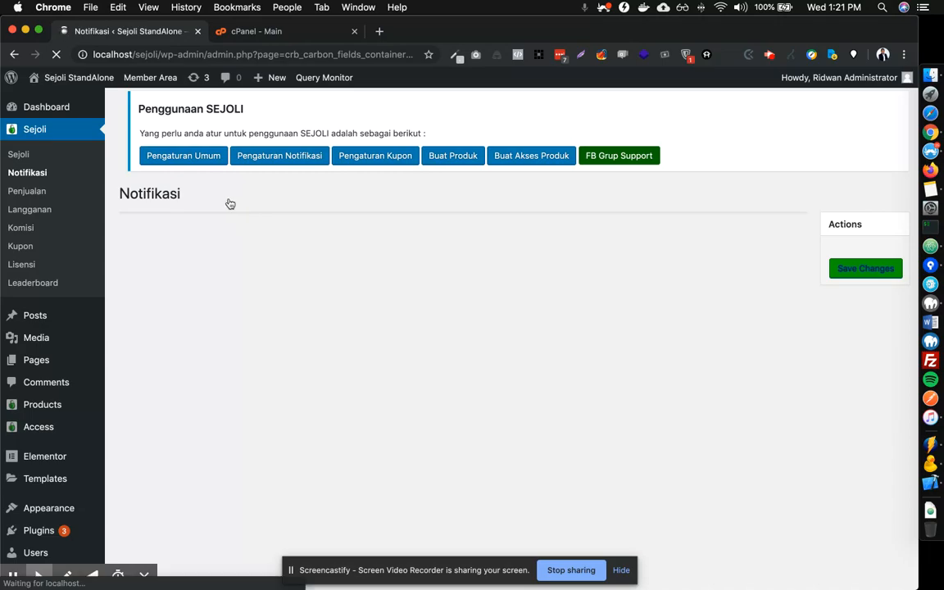
Select the local.word domain in the Alamat email pengirim field.
{"action": "scroll", "coordinate": [255, 223], "scroll_direction": "down", "scroll_amount": 1}
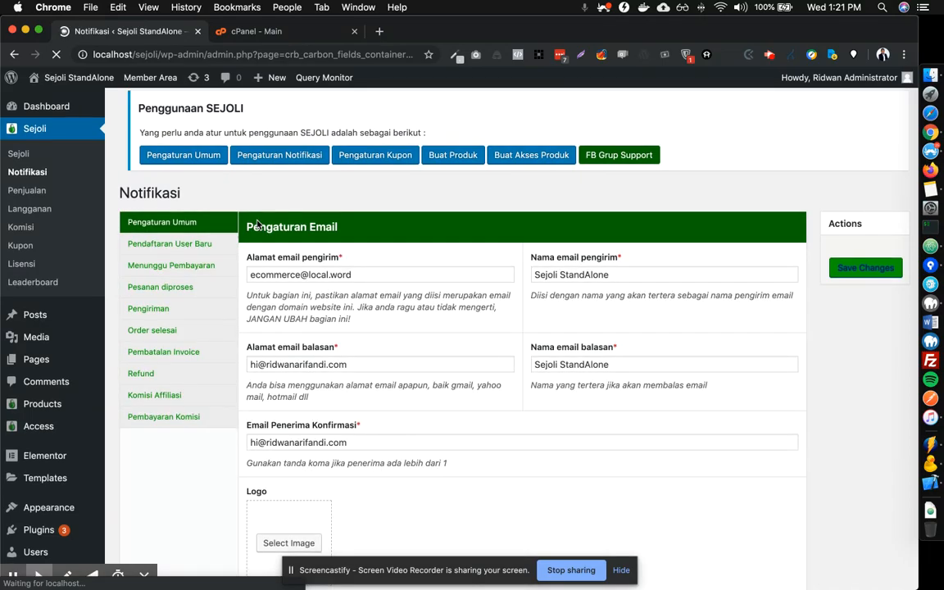
{"action": "scroll", "coordinate": [336, 260], "scroll_direction": "down", "scroll_amount": 1}
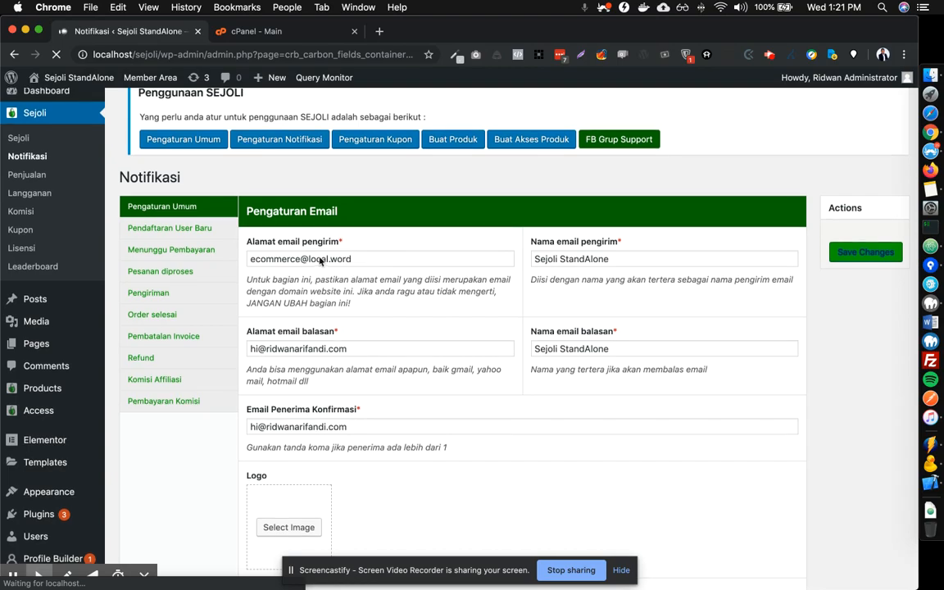
{"action": "left_click_drag", "start_coordinate": [361, 265], "coordinate": [246, 264]}
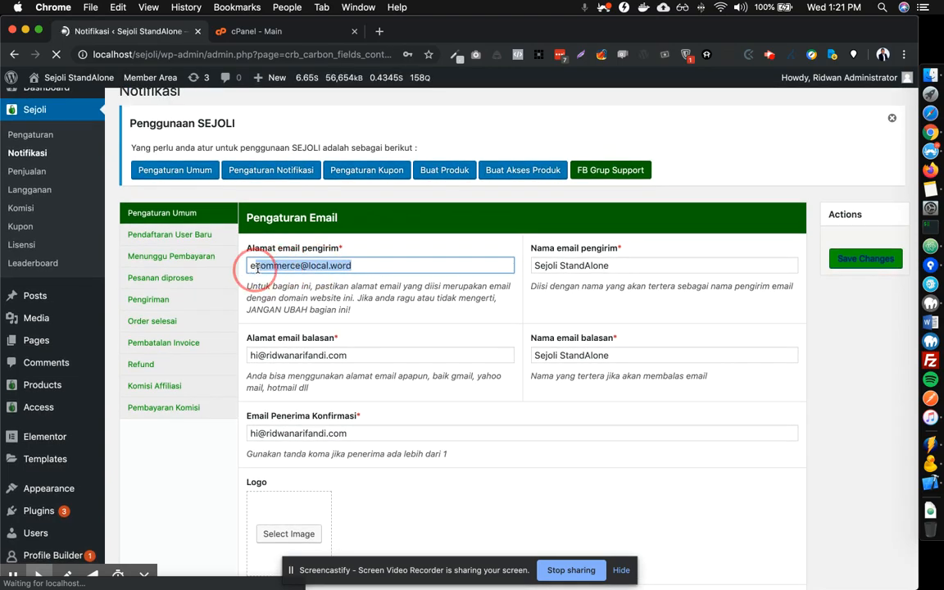
{"action": "left_click", "coordinate": [309, 266]}
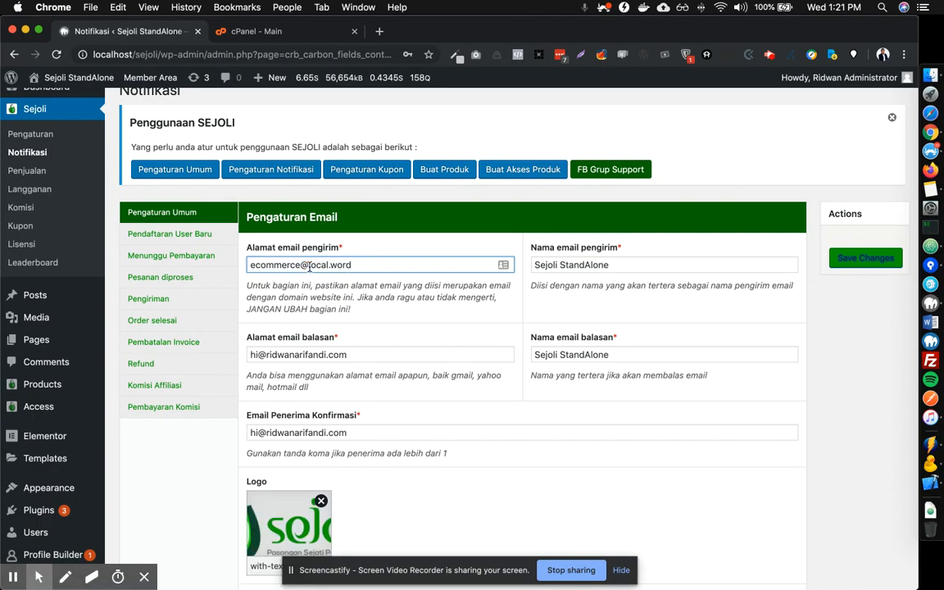
{"action": "left_click", "coordinate": [309, 266]}
{"action": "left_click_drag", "start_coordinate": [309, 265], "coordinate": [360, 266]}
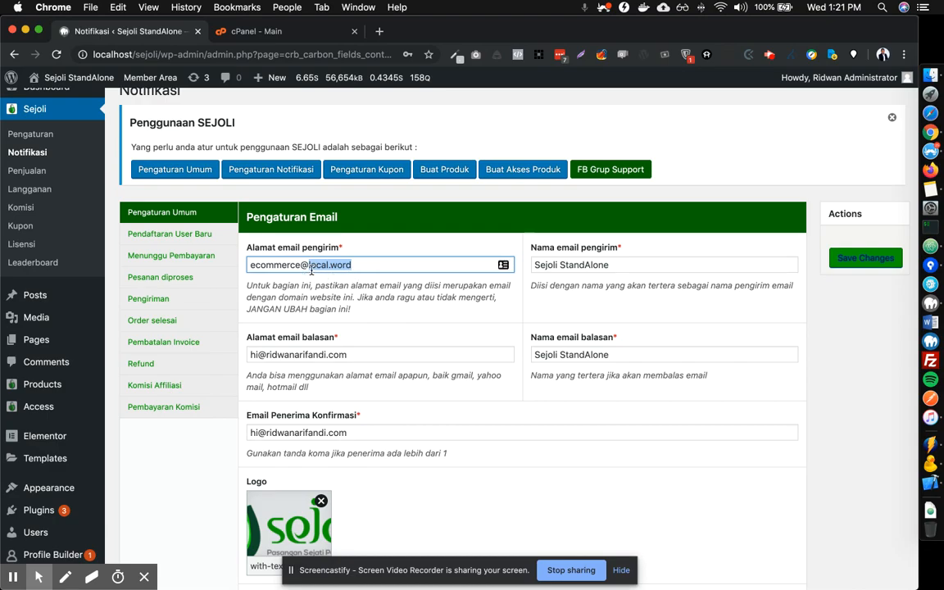
Replace the entire sender email address with a new info address.
{"action": "left_click", "coordinate": [381, 265]}
{"action": "key", "text": "super+a"}
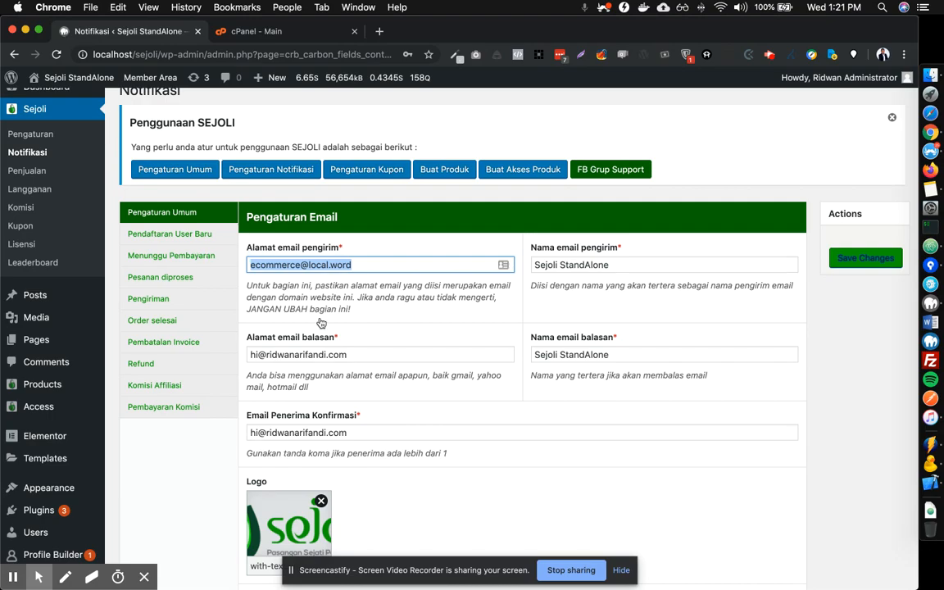
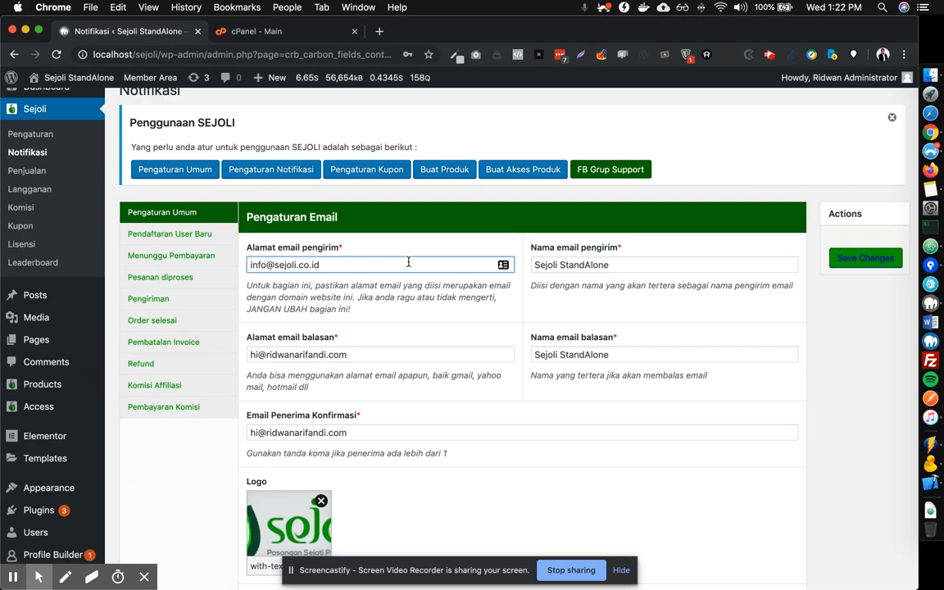
Change the sender address domain to punyateman.com, removing a stray member. subdomain.
{"action": "key", "text": "super+a"}
{"action": "key", "text": "shift+Right"}
{"action": "key", "text": "shift+Right"}
{"action": "key", "text": "shift+Right"}
{"action": "key", "text": "shift+Right"}
{"action": "key", "text": "shift+Right"}
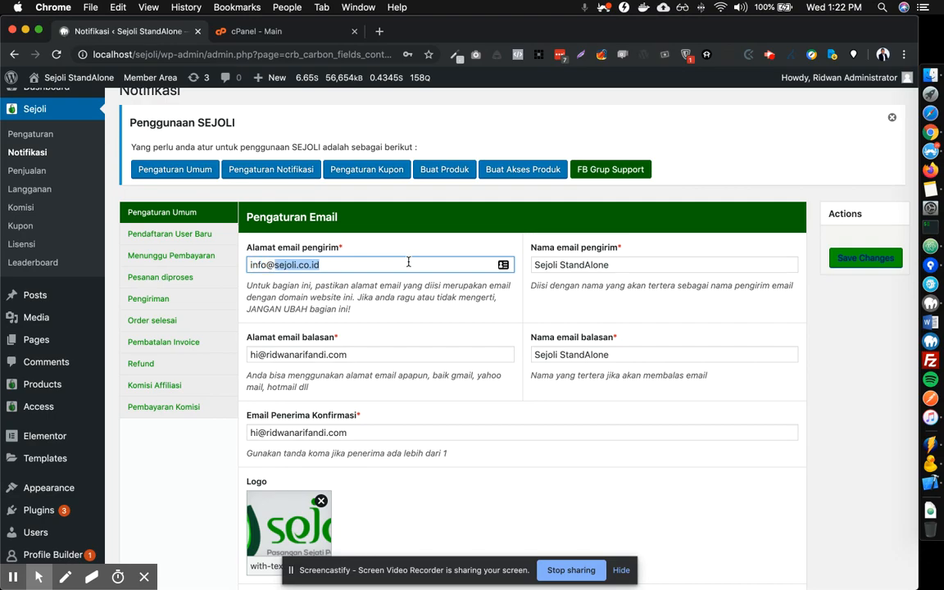
{"action": "type", "text": "ouny"}
{"action": "key", "text": "BackSpace"}
{"action": "key", "text": "BackSpace"}
{"action": "key", "text": "BackSpace"}
{"action": "key", "text": "BackSpace"}
{"action": "type", "text": "punya"}
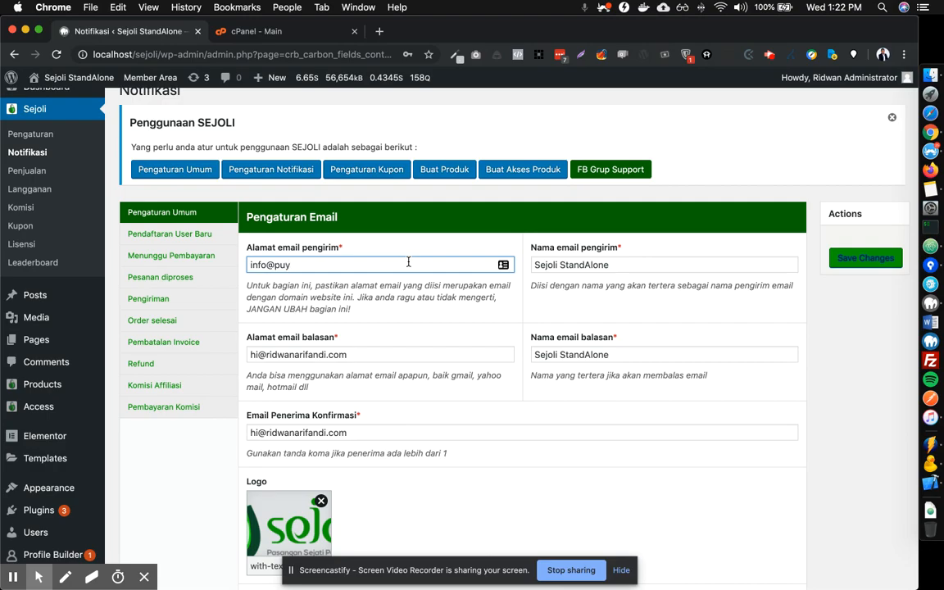
{"action": "type", "text": "teman.com"}
{"action": "key", "text": "Left"}
{"action": "key", "text": "Left"}
{"action": "key", "text": "Left"}
{"action": "key", "text": "Left"}
{"action": "key", "text": "Left"}
{"action": "key", "text": "Left"}
{"action": "key", "text": "Left"}
{"action": "key", "text": "Left"}
{"action": "key", "text": "Left"}
{"action": "key", "text": "Left"}
{"action": "key", "text": "Left"}
{"action": "key", "text": "Left"}
{"action": "key", "text": "Left"}
{"action": "key", "text": "Left"}
{"action": "type", "text": "member."}
{"action": "key", "text": "shift+Left"}
{"action": "key", "text": "shift+Left"}
{"action": "key", "text": "shift+Left"}
{"action": "key", "text": "shift+Left"}
{"action": "key", "text": "shift+Left"}
{"action": "key", "text": "shift+Left"}
{"action": "key", "text": "shift+Left"}
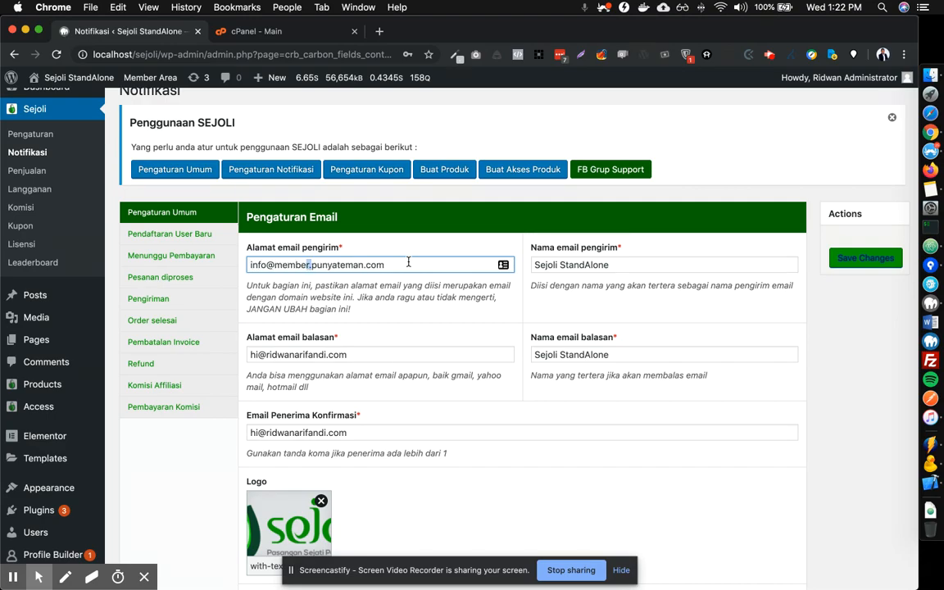
{"action": "key", "text": "BackSpace"}
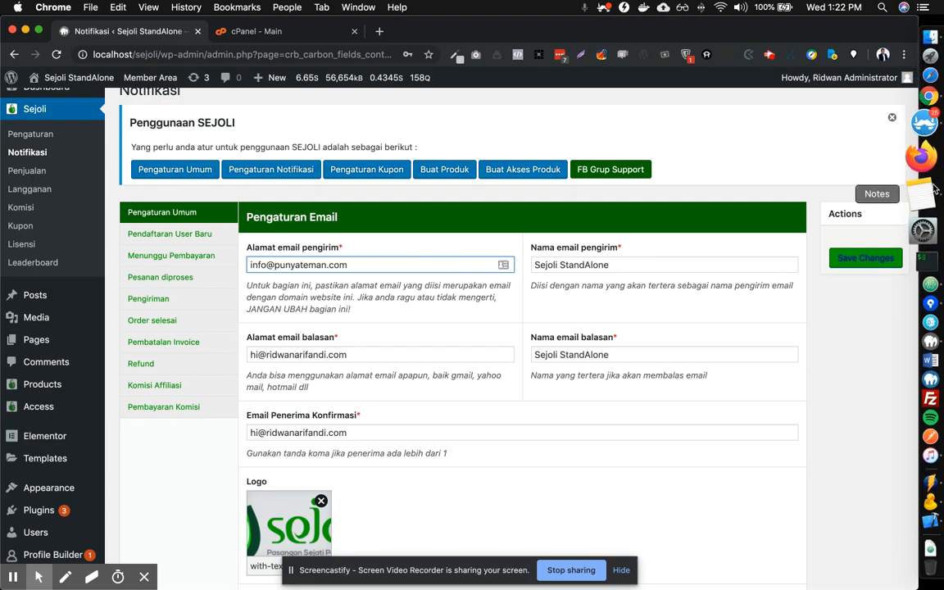
{"action": "left_click", "coordinate": [904, 200]}
{"action": "left_click", "coordinate": [406, 137]}
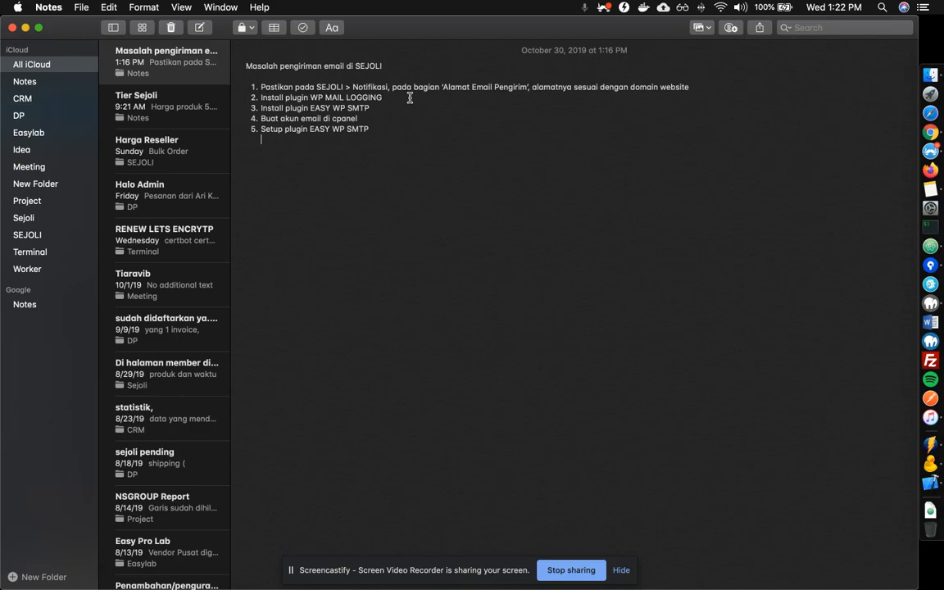
{"action": "key", "text": "ctrl+Up"}
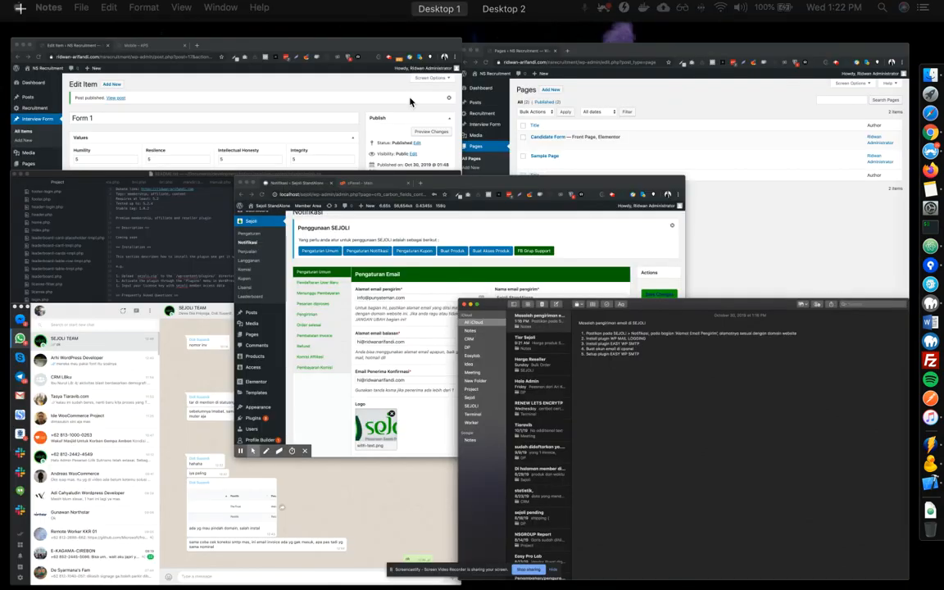
{"action": "left_click", "coordinate": [317, 391]}
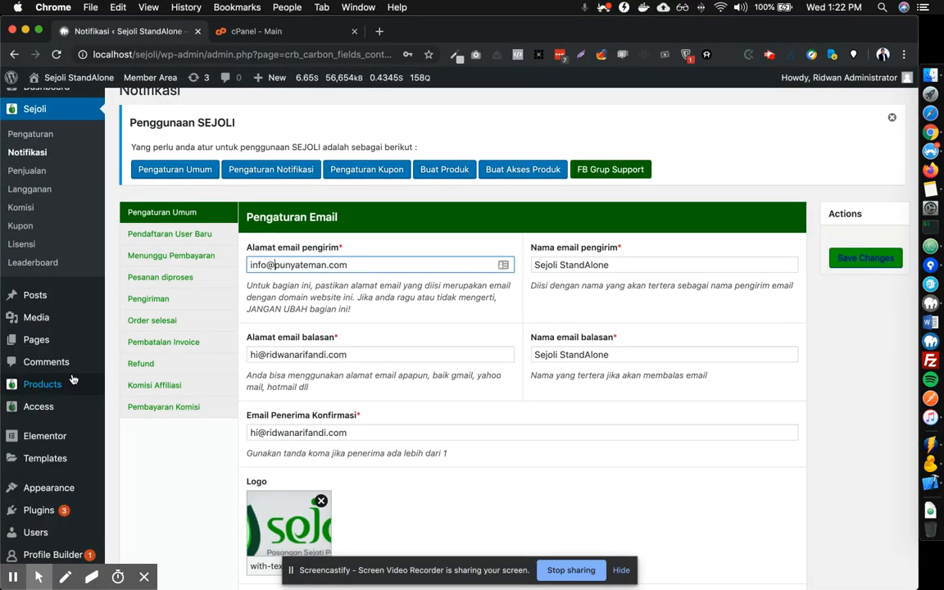
Open Installed Plugins and scroll through the 13 listed plugins.
{"action": "mouse_move", "coordinate": [50, 511]}
{"action": "left_click", "coordinate": [162, 521]}
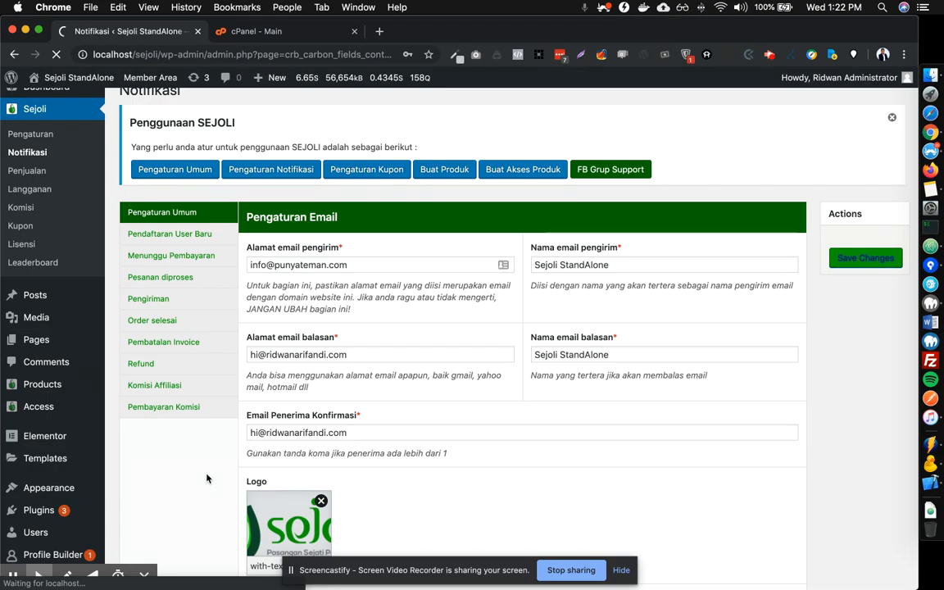
{"action": "scroll", "coordinate": [206, 478], "scroll_direction": "down", "scroll_amount": 1}
{"action": "scroll", "coordinate": [206, 478], "scroll_direction": "down", "scroll_amount": 1}
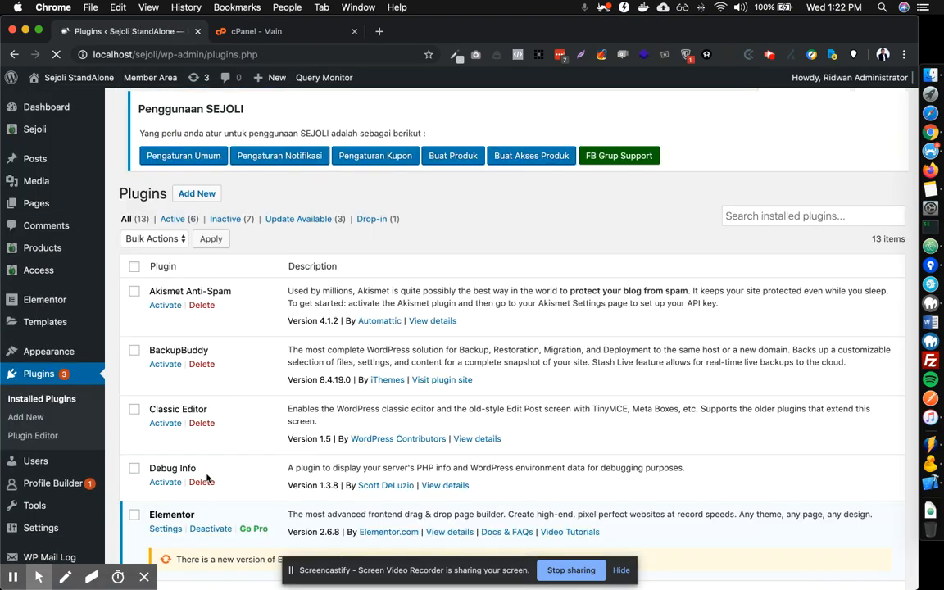
Open WP Mail Log in a new tab and view its 975 logged emails.
{"action": "scroll", "coordinate": [205, 476], "scroll_direction": "down", "scroll_amount": 5}
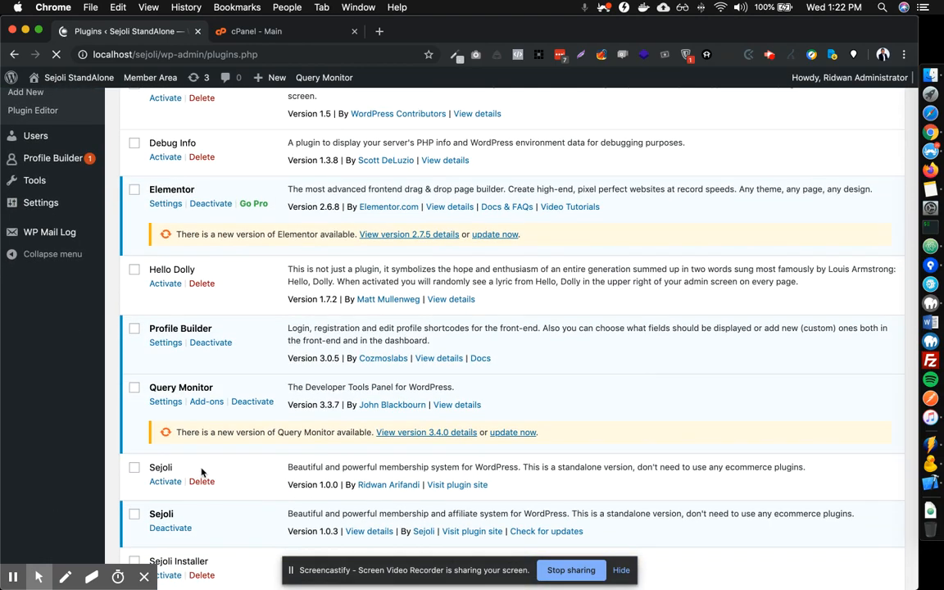
{"action": "scroll", "coordinate": [202, 470], "scroll_direction": "down", "scroll_amount": 3}
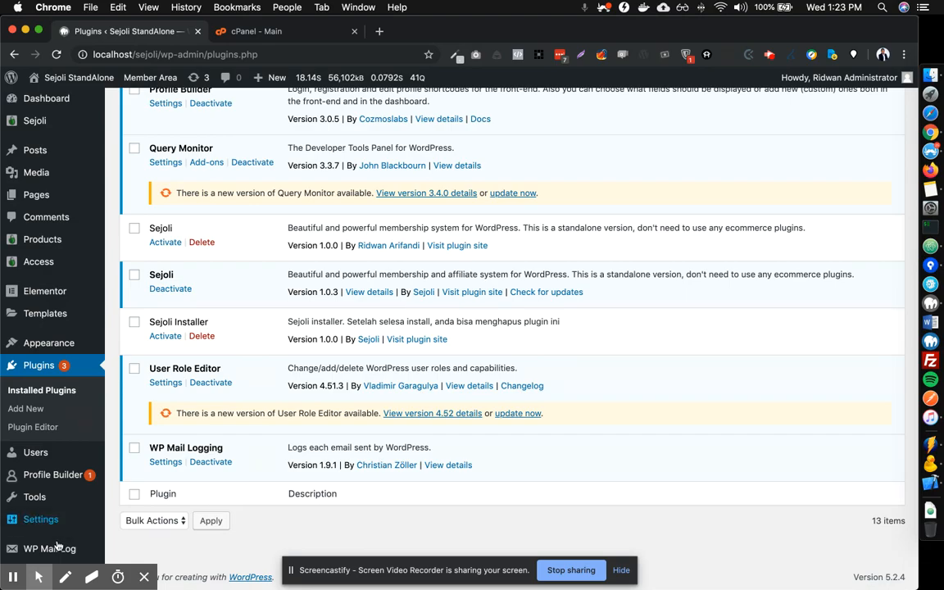
{"action": "mouse_move", "coordinate": [45, 548]}
{"action": "right_click", "coordinate": [164, 489]}
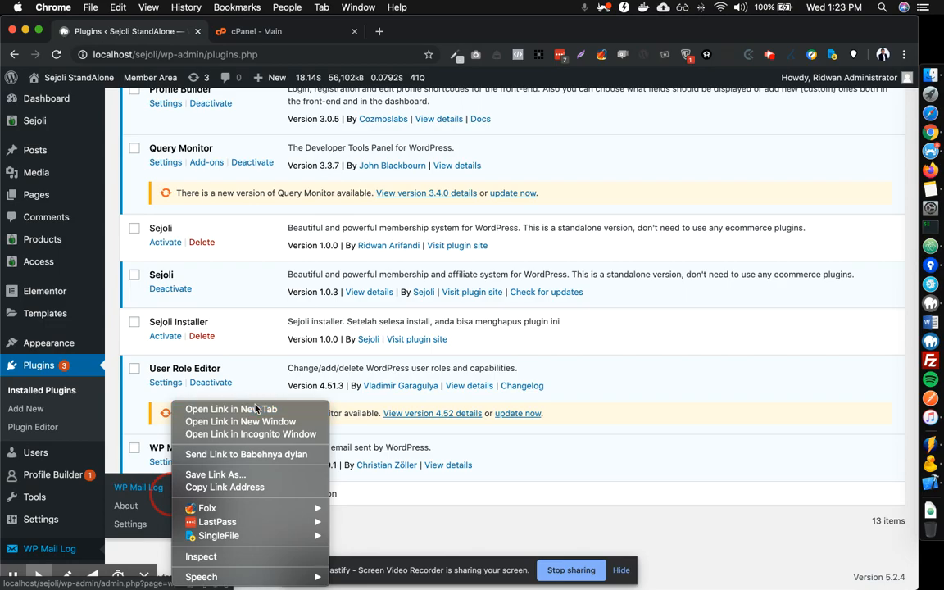
{"action": "left_click", "coordinate": [245, 408]}
{"action": "left_click", "coordinate": [296, 36]}
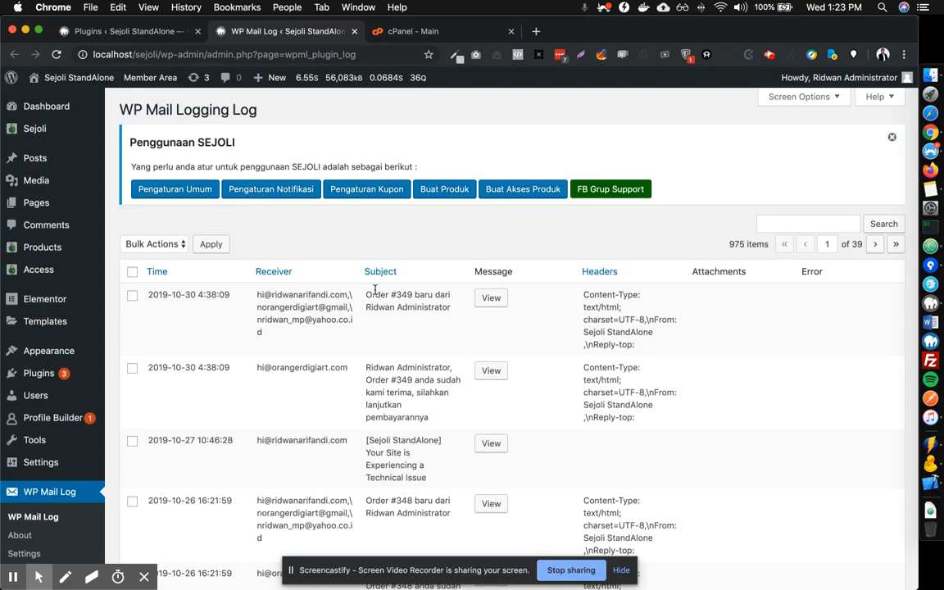
{"action": "scroll", "coordinate": [375, 294], "scroll_direction": "down", "scroll_amount": 3}
{"action": "scroll", "coordinate": [376, 294], "scroll_direction": "down", "scroll_amount": 10}
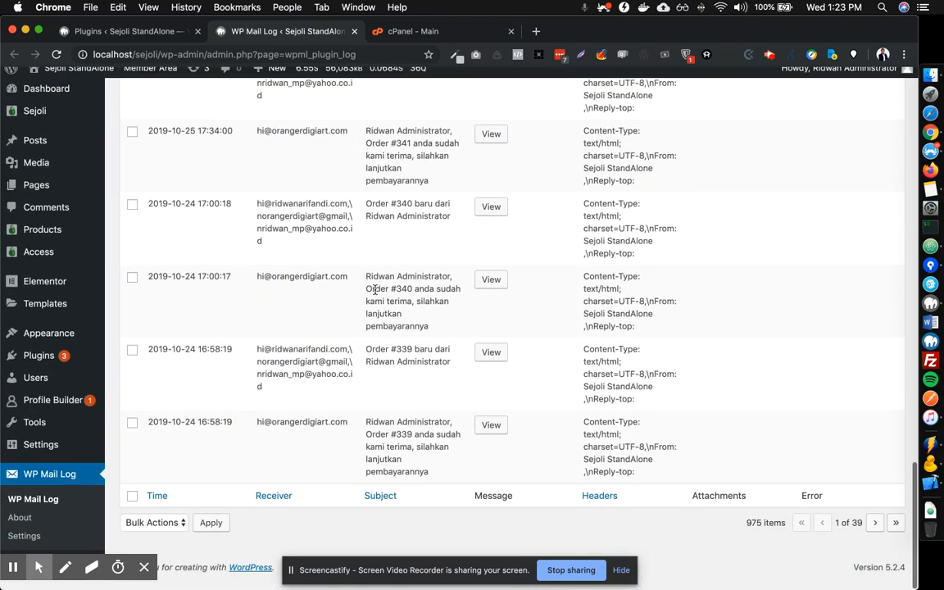
{"action": "scroll", "coordinate": [377, 293], "scroll_direction": "up", "scroll_amount": 6}
{"action": "scroll", "coordinate": [377, 293], "scroll_direction": "up", "scroll_amount": 8}
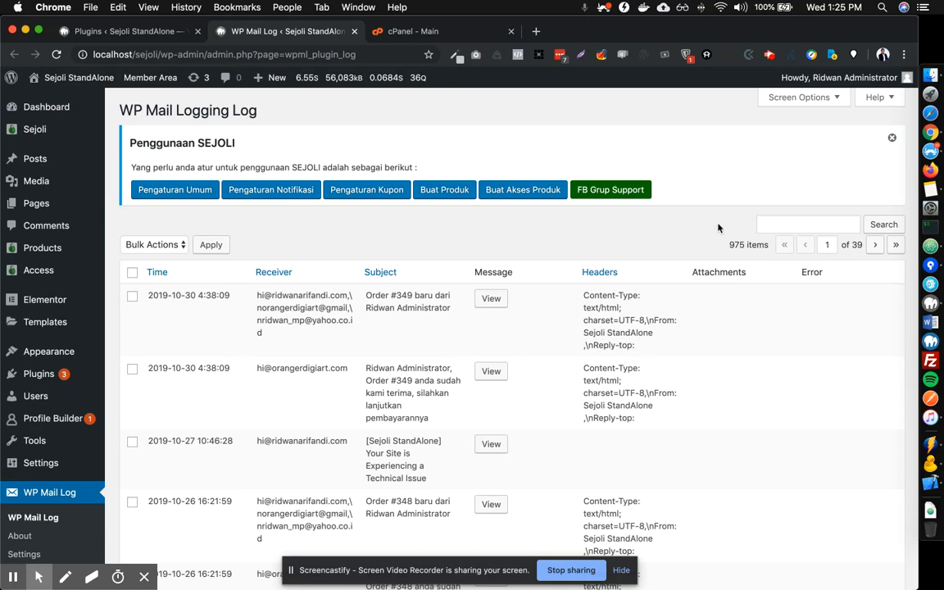
{"action": "left_click", "coordinate": [928, 189]}
{"action": "left_click_drag", "start_coordinate": [386, 109], "coordinate": [258, 108]}
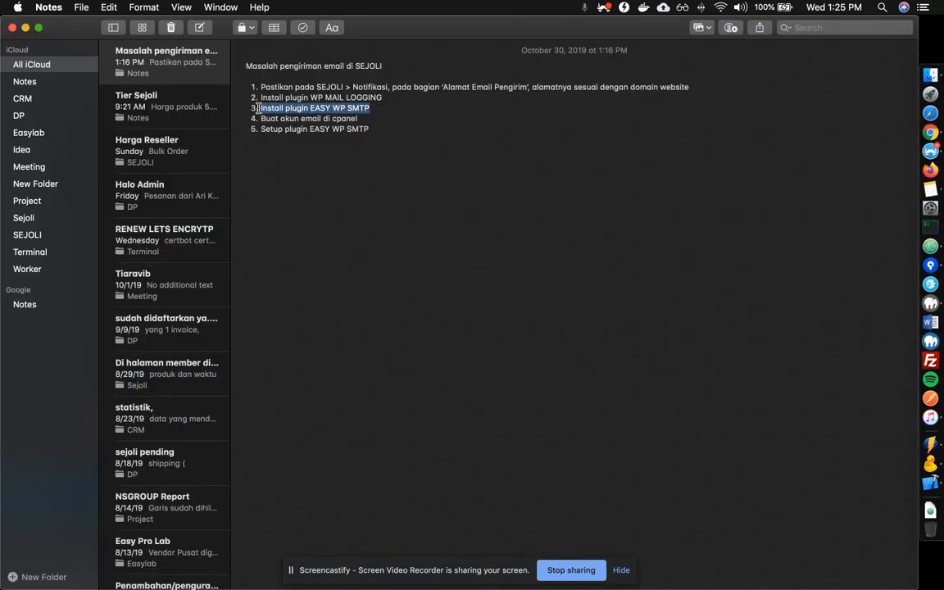
{"action": "left_click", "coordinate": [922, 148]}
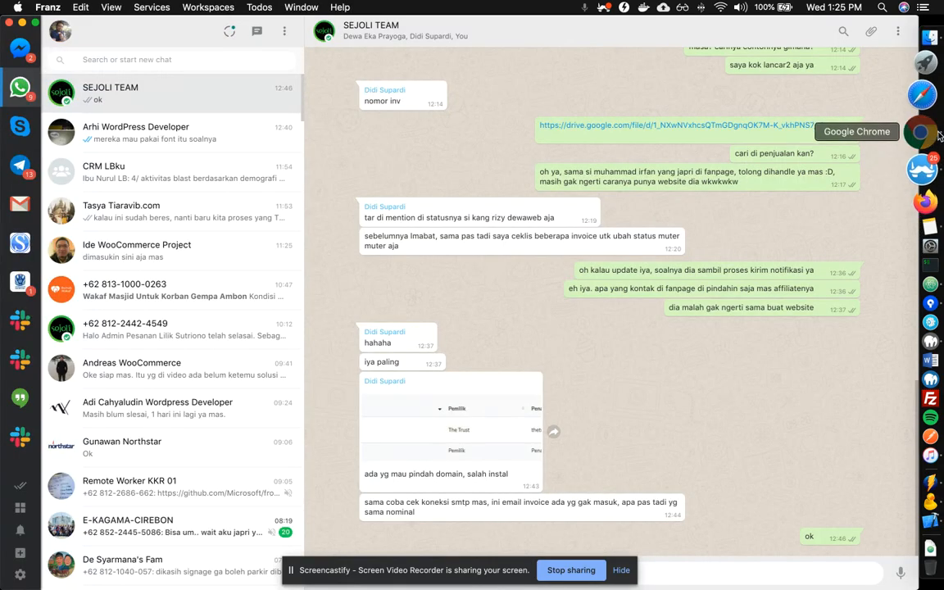
{"action": "left_click", "coordinate": [939, 136]}
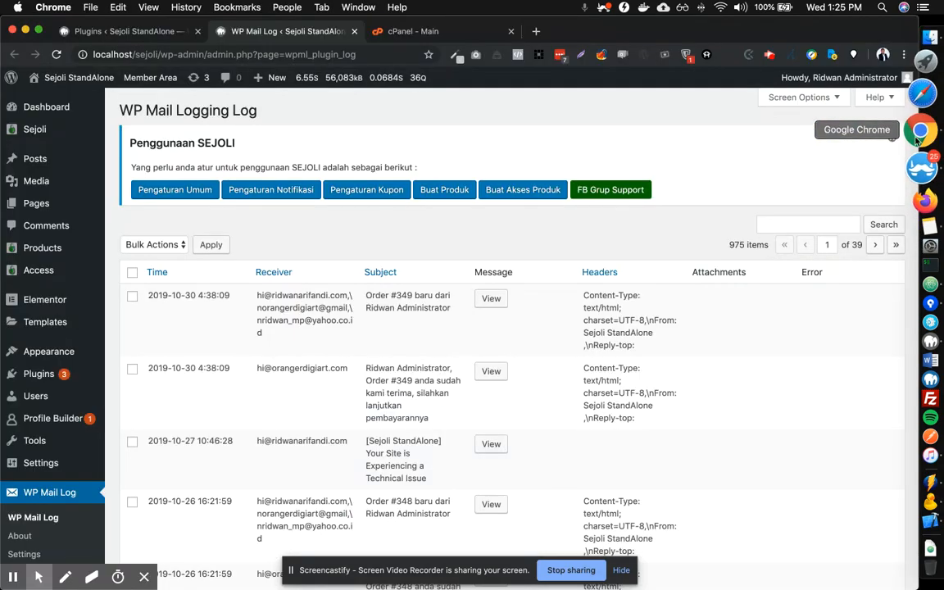
From the Installed Plugins tab, open Add New Plugins in a new tab and switch to it.
{"action": "left_click", "coordinate": [136, 41]}
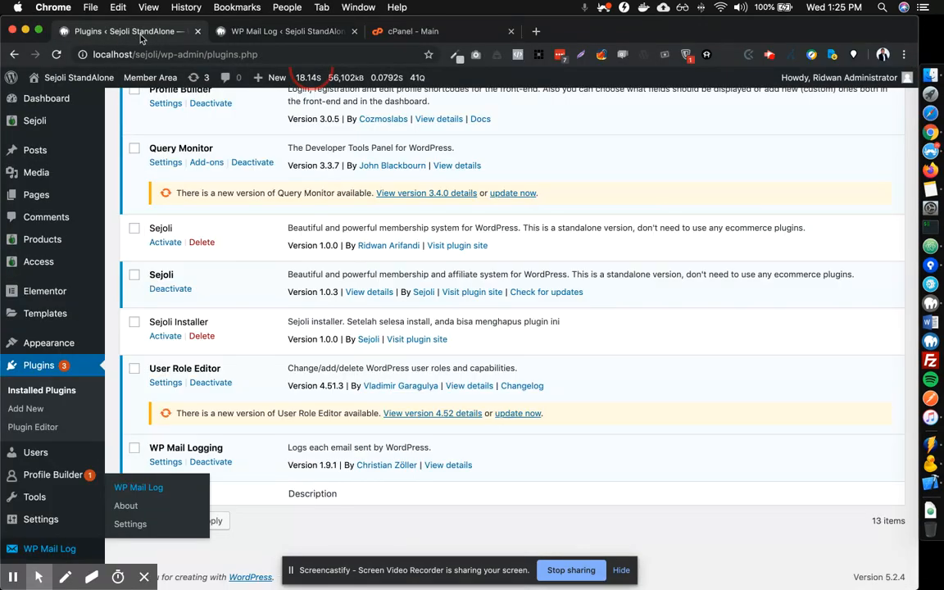
{"action": "right_click", "coordinate": [31, 417]}
{"action": "left_click", "coordinate": [97, 410]}
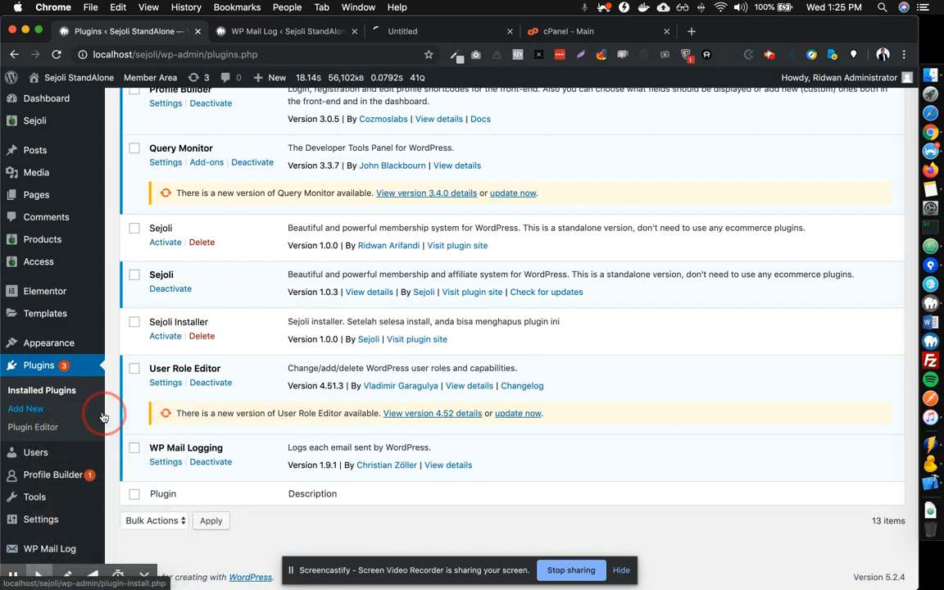
{"action": "left_click", "coordinate": [411, 31]}
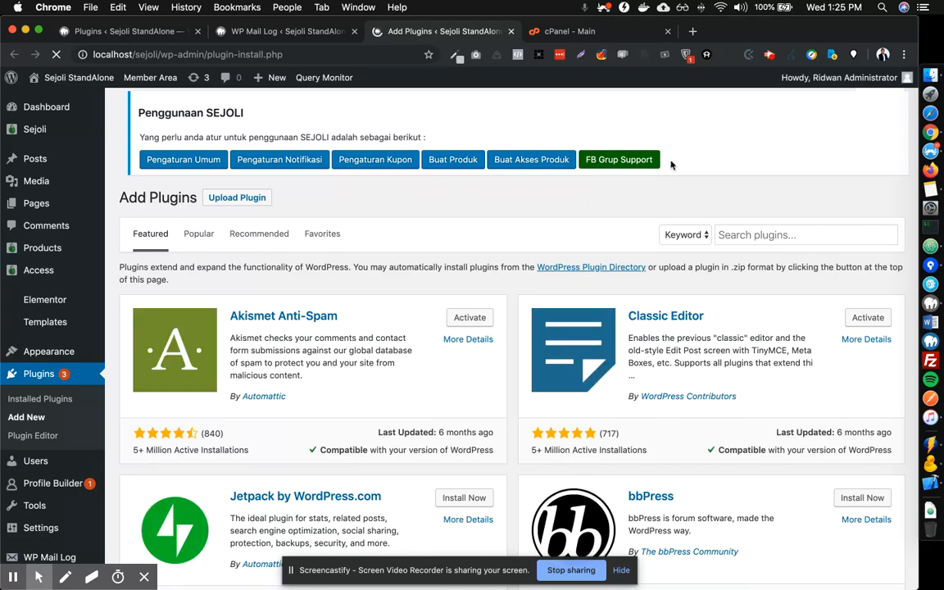
Search the plugin directory for 'smtp' and install Easy WP SMTP.
{"action": "left_click", "coordinate": [780, 242]}
{"action": "type", "text": "smtp"}
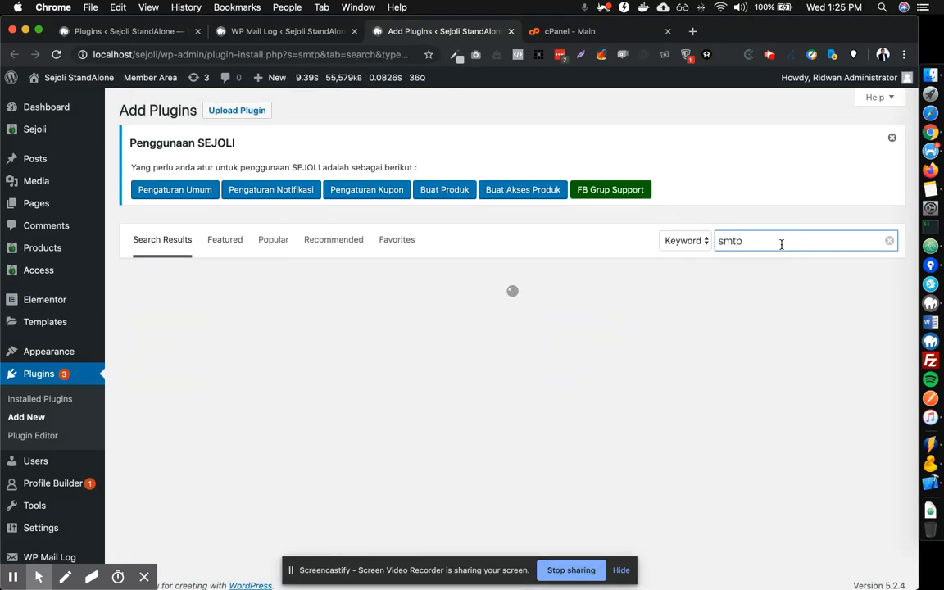
{"action": "left_click", "coordinate": [549, 28]}
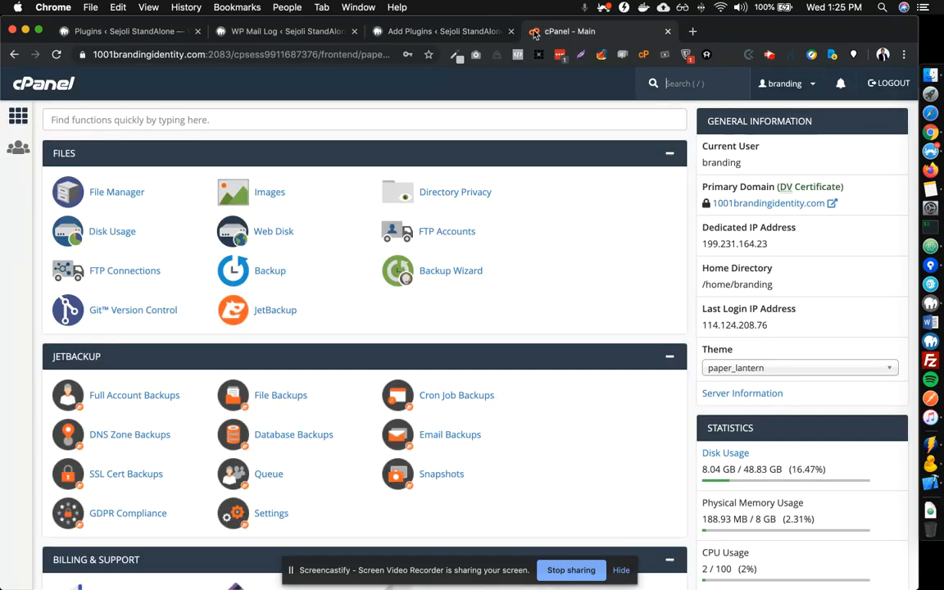
{"action": "left_click", "coordinate": [385, 31]}
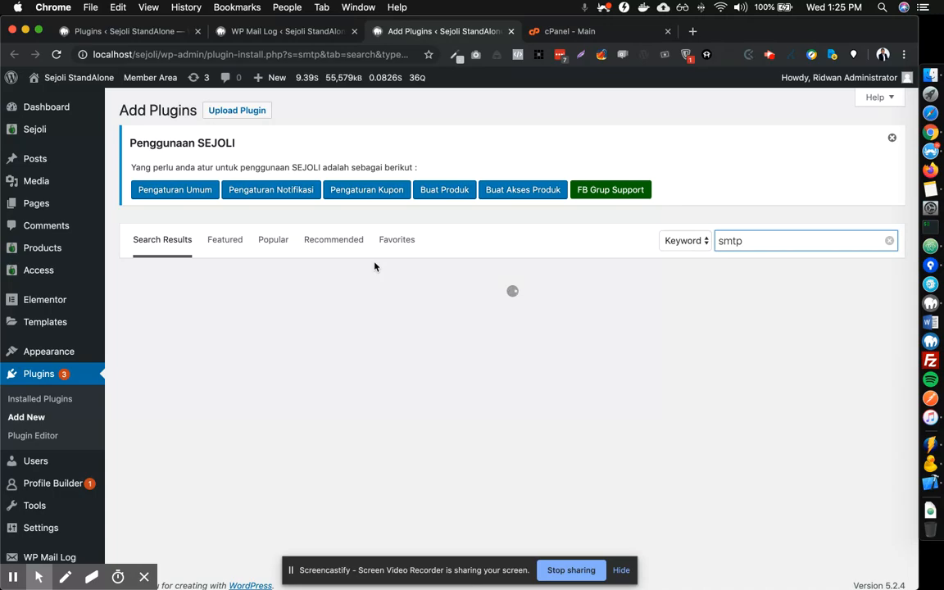
{"action": "scroll", "coordinate": [374, 266], "scroll_direction": "down", "scroll_amount": 3}
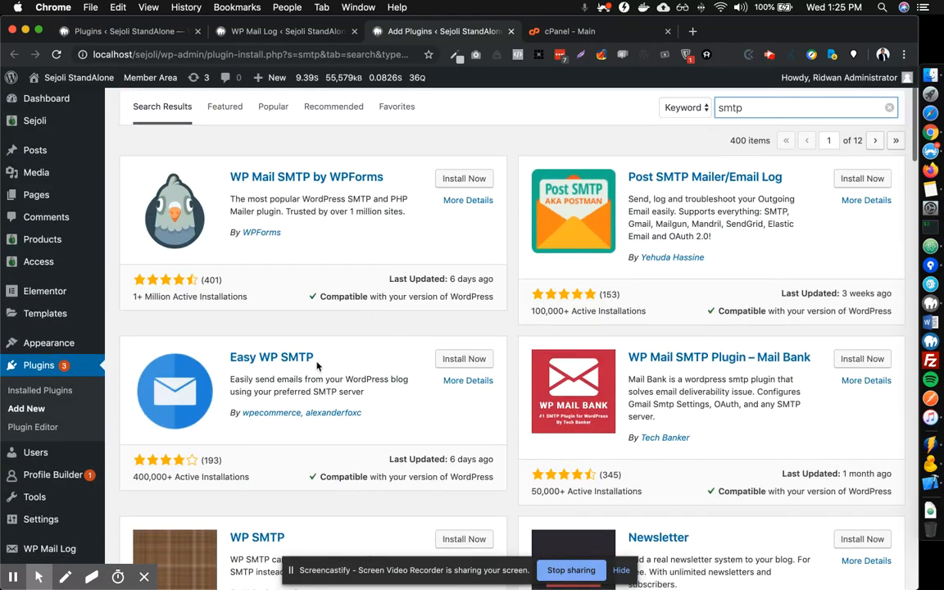
{"action": "left_click", "coordinate": [463, 360]}
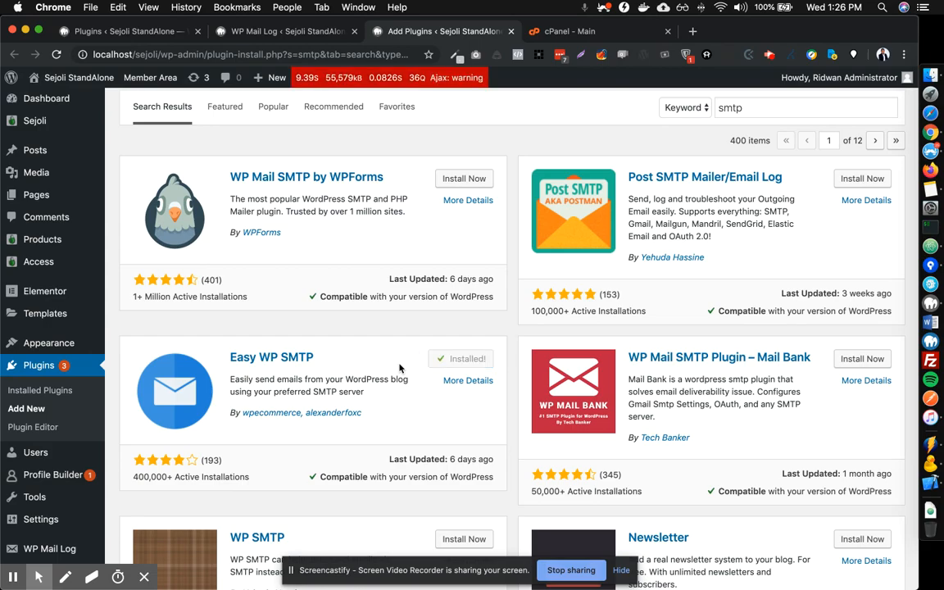
Activate Easy WP SMTP, open its SMTP settings page, then bring cPanel forward.
{"action": "left_click", "coordinate": [467, 361]}
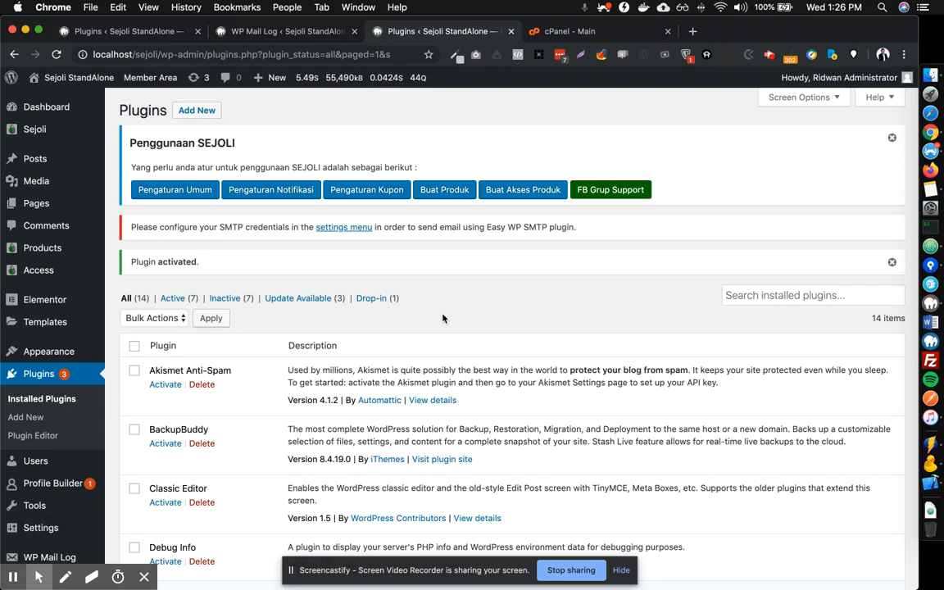
{"action": "left_click", "coordinate": [335, 228]}
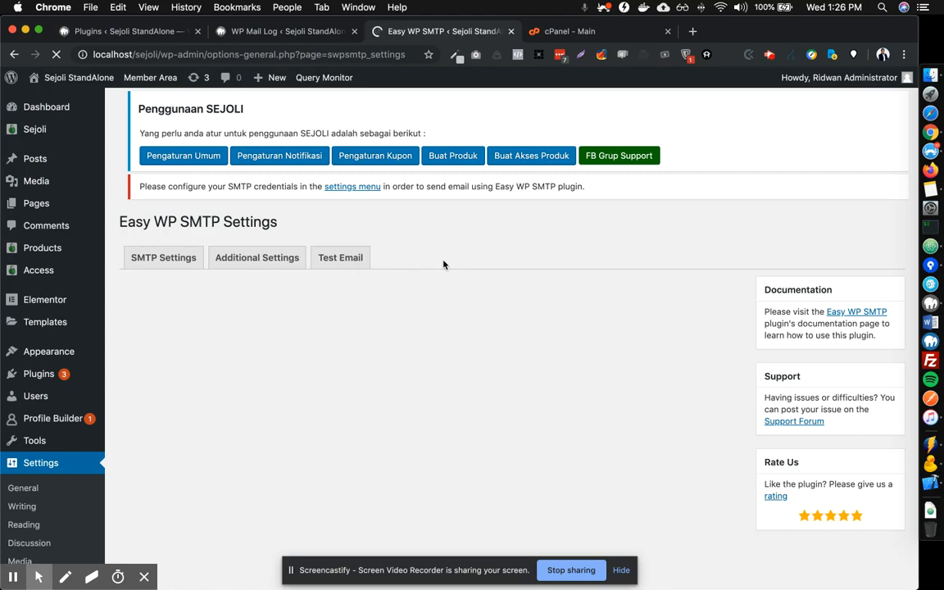
{"action": "scroll", "coordinate": [399, 296], "scroll_direction": "down", "scroll_amount": 10}
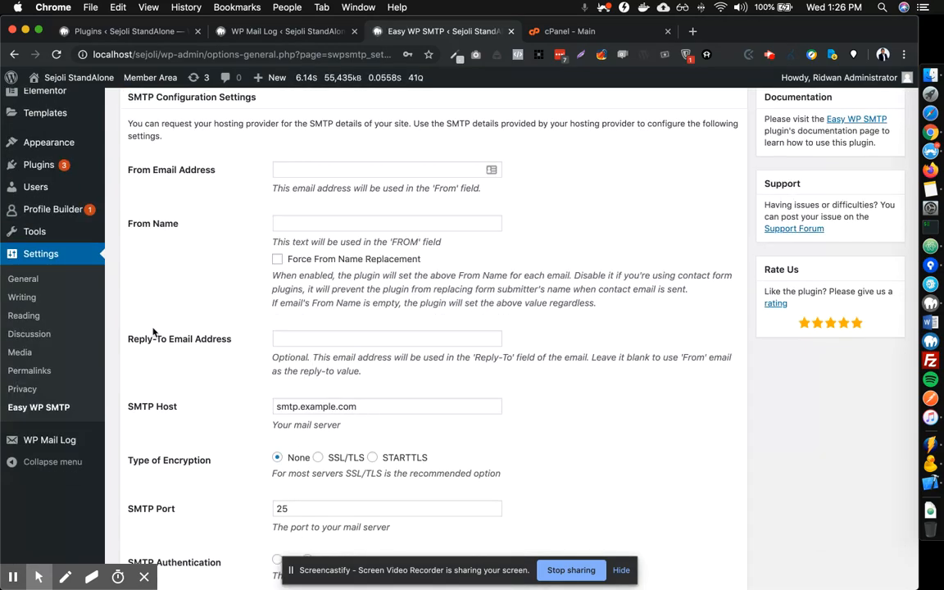
{"action": "scroll", "coordinate": [307, 307], "scroll_direction": "up", "scroll_amount": 8}
{"action": "scroll", "coordinate": [245, 307], "scroll_direction": "down", "scroll_amount": 1}
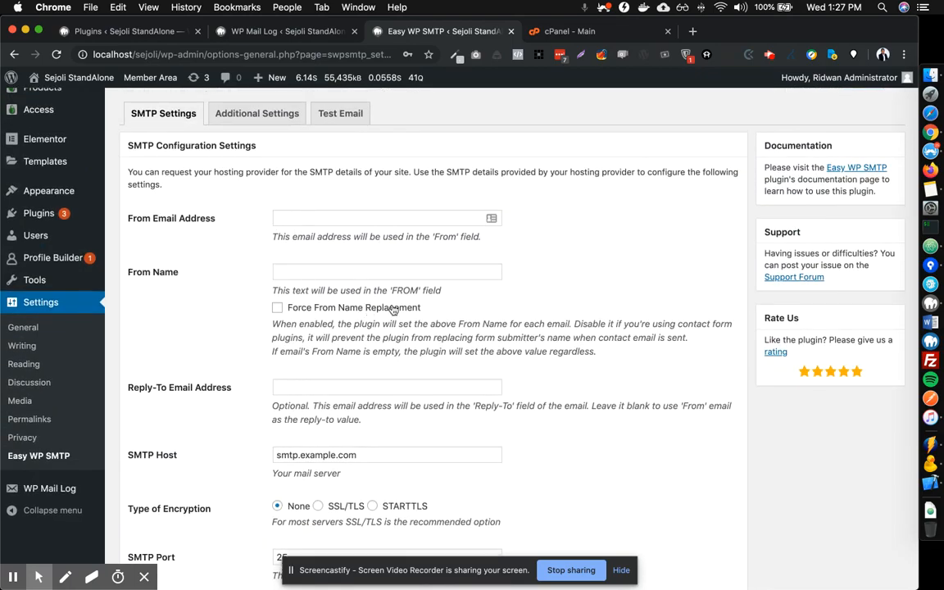
{"action": "left_click", "coordinate": [551, 33]}
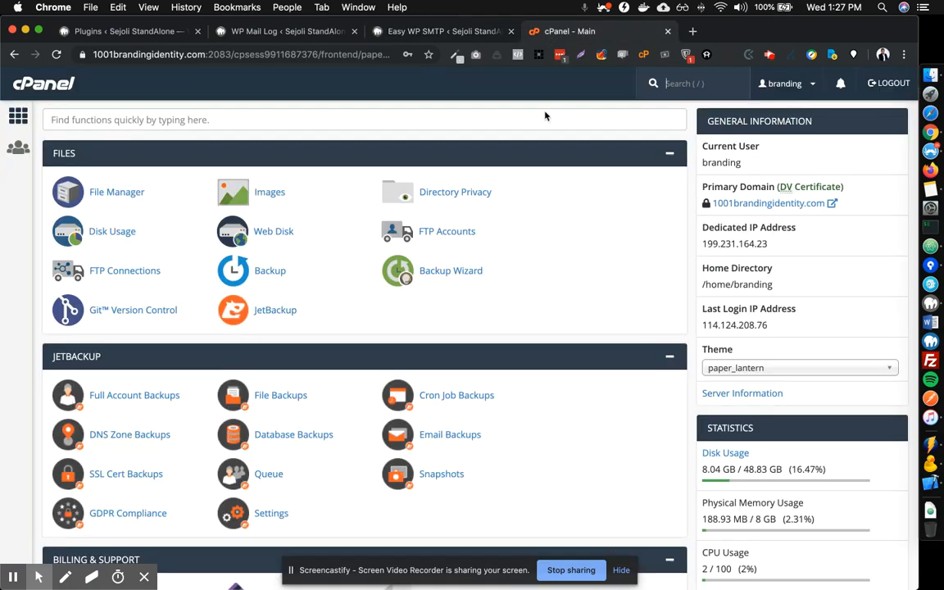
Search cPanel functions for 'email' and open Email Accounts.
{"action": "scroll", "coordinate": [526, 213], "scroll_direction": "down", "scroll_amount": 5}
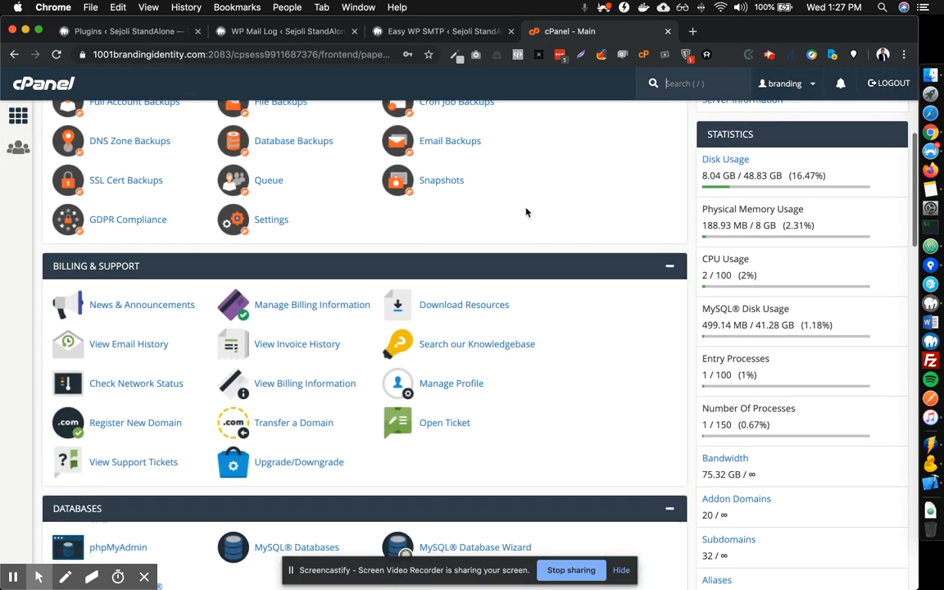
{"action": "scroll", "coordinate": [527, 211], "scroll_direction": "down", "scroll_amount": 3}
{"action": "scroll", "coordinate": [527, 211], "scroll_direction": "up", "scroll_amount": 10}
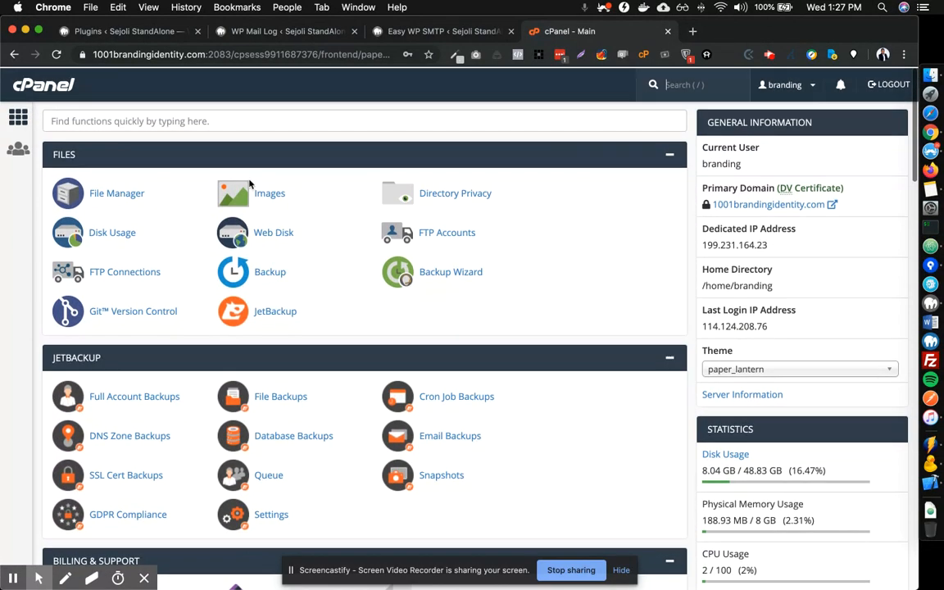
{"action": "left_click", "coordinate": [270, 117]}
{"action": "type", "text": "email"}
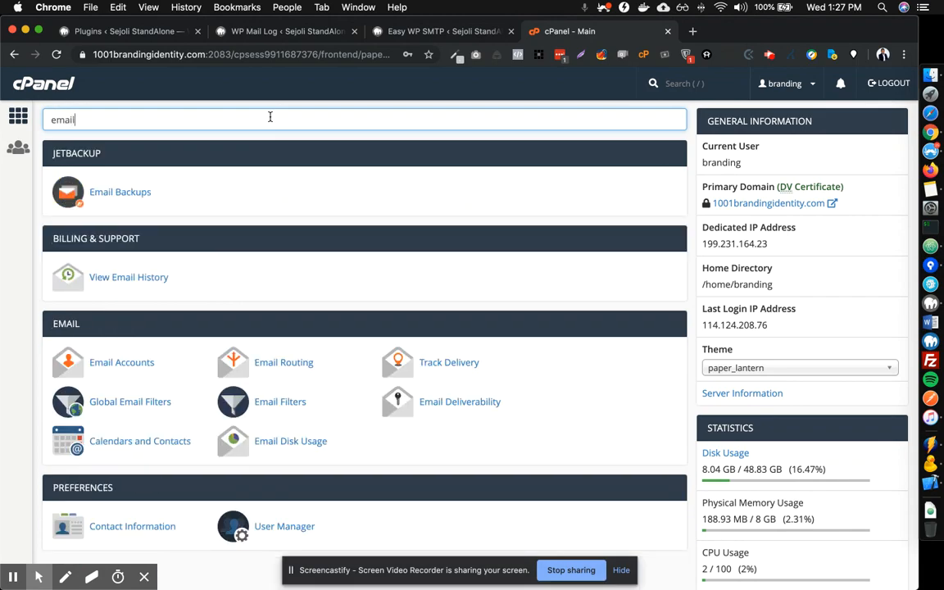
{"action": "left_click", "coordinate": [127, 369]}
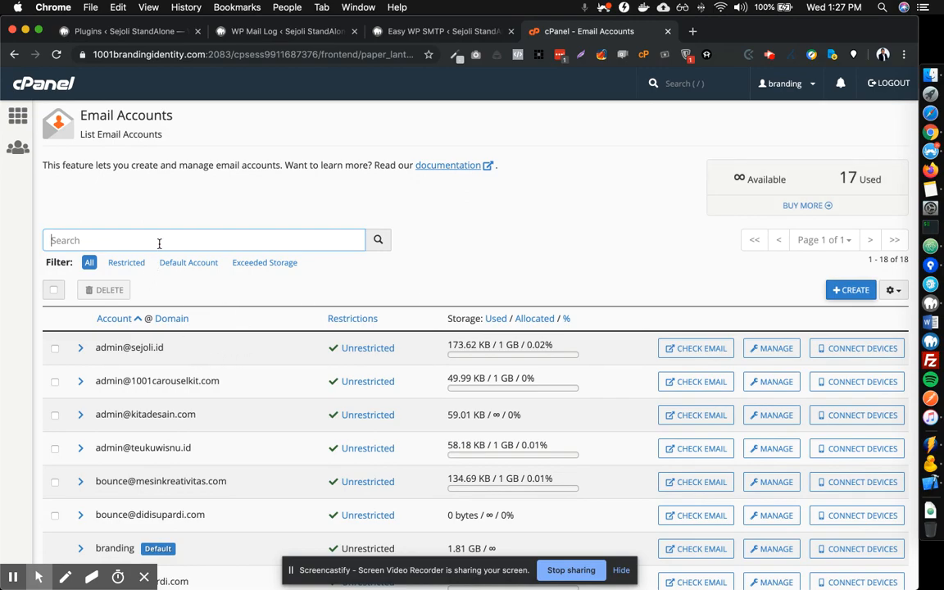
Start a new email account with sejoli.co.id as its domain.
{"action": "left_click", "coordinate": [852, 291]}
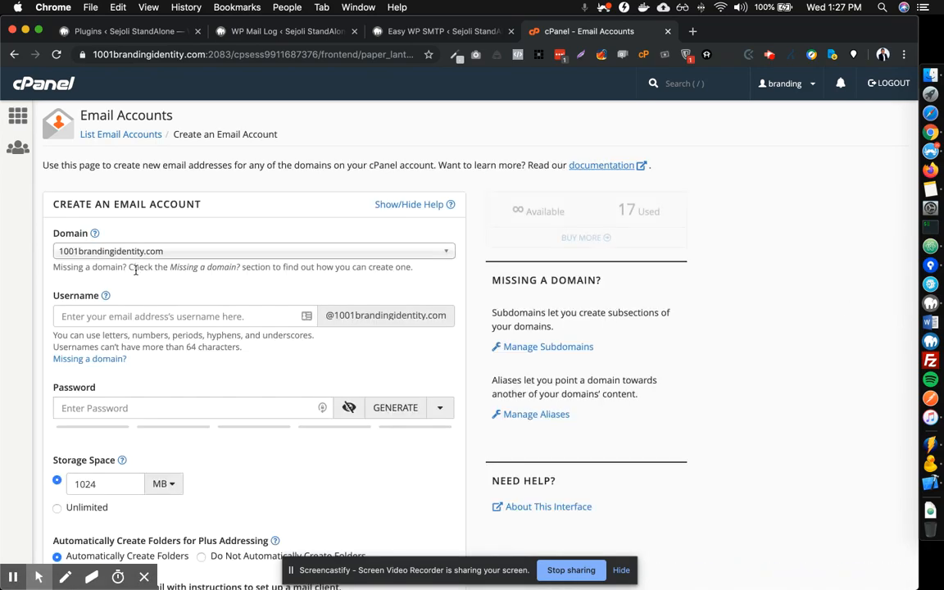
{"action": "left_click", "coordinate": [185, 254]}
{"action": "scroll", "coordinate": [190, 361], "scroll_direction": "down", "scroll_amount": 2}
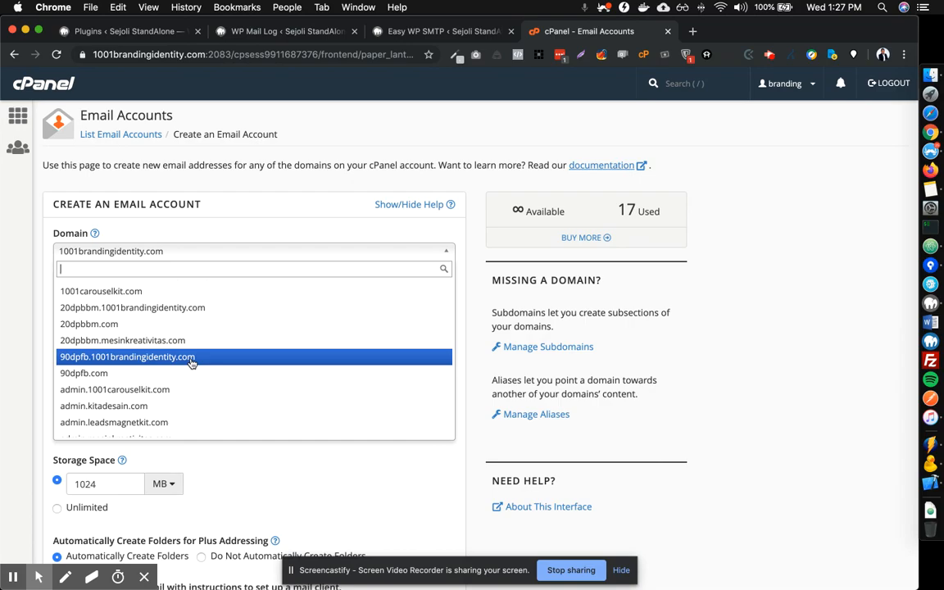
{"action": "scroll", "coordinate": [191, 363], "scroll_direction": "down", "scroll_amount": 15}
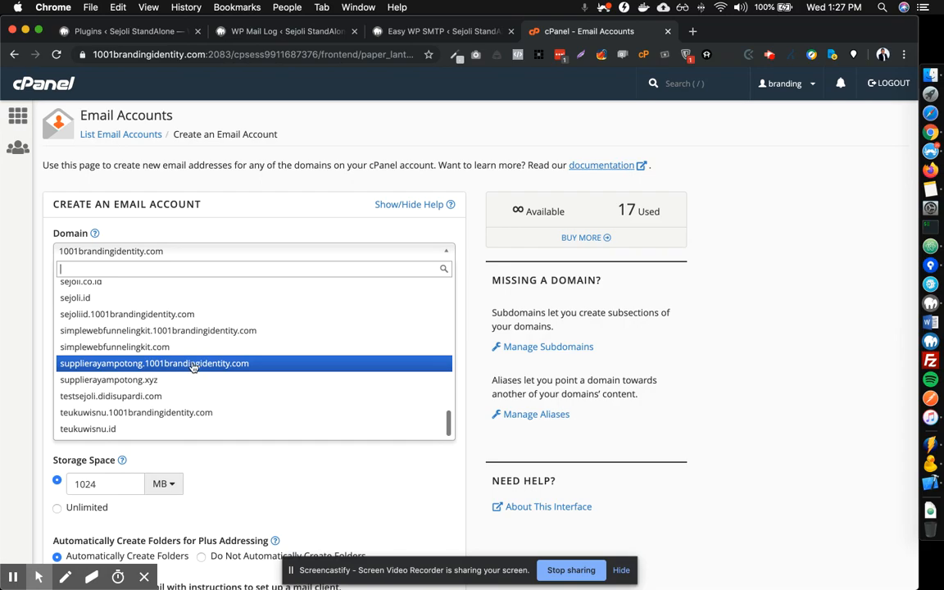
{"action": "scroll", "coordinate": [190, 367], "scroll_direction": "up", "scroll_amount": 3}
{"action": "left_click", "coordinate": [136, 336]}
Enter username ecommerce, then generate and copy a strong password.
{"action": "left_click", "coordinate": [142, 317]}
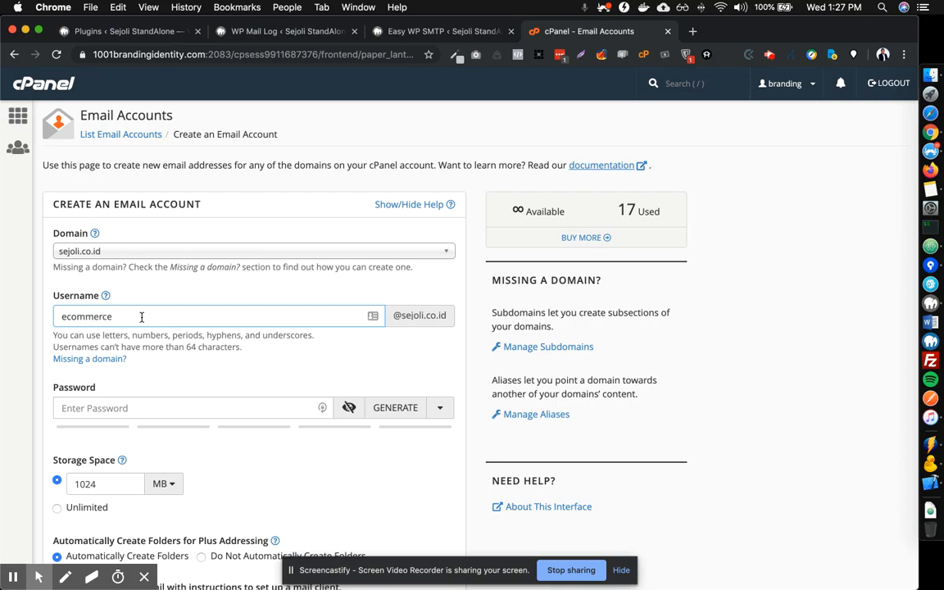
{"action": "left_click", "coordinate": [332, 453]}
{"action": "left_click", "coordinate": [385, 413]}
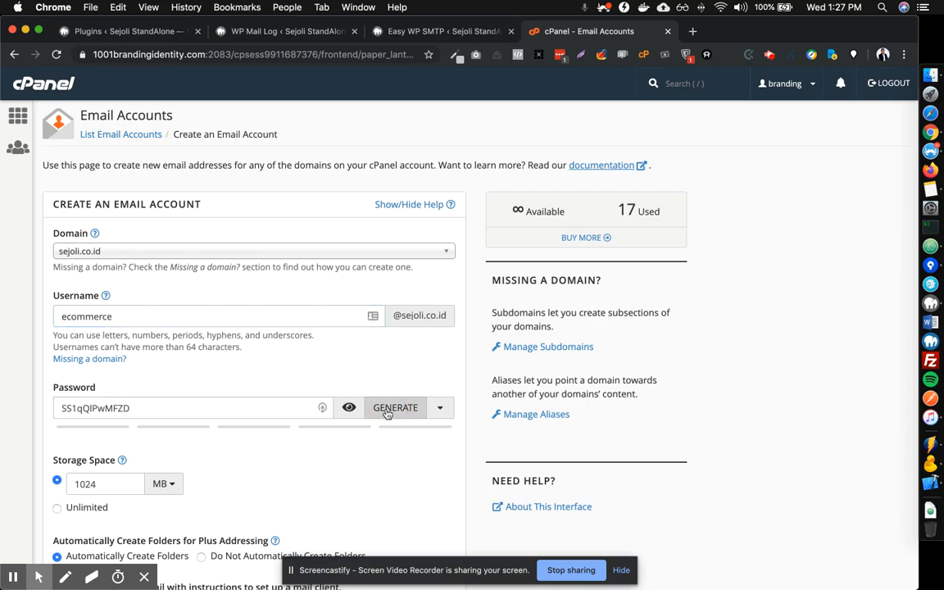
{"action": "scroll", "coordinate": [258, 400], "scroll_direction": "down", "scroll_amount": 2}
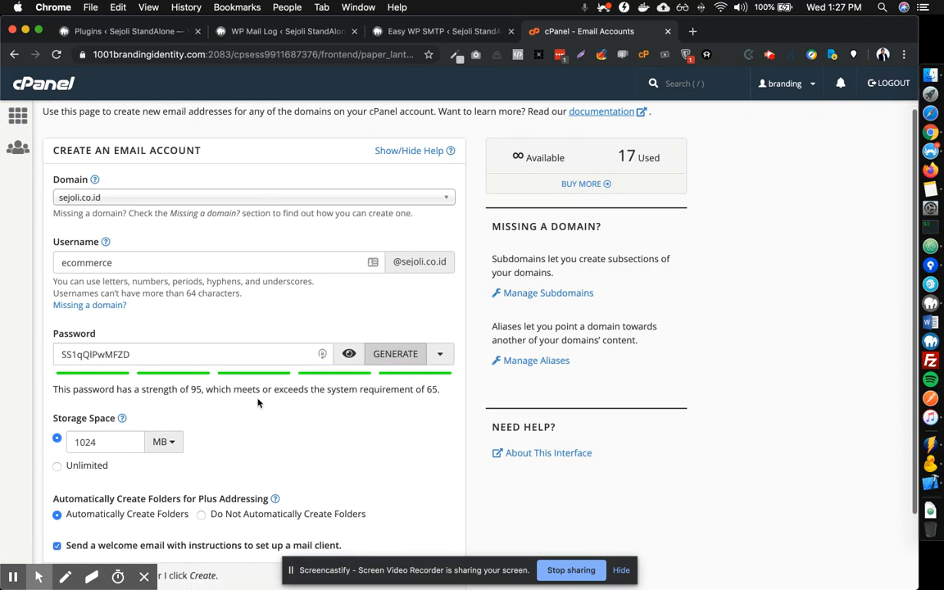
{"action": "scroll", "coordinate": [258, 402], "scroll_direction": "up", "scroll_amount": 1}
{"action": "scroll", "coordinate": [259, 401], "scroll_direction": "down", "scroll_amount": 4}
{"action": "scroll", "coordinate": [260, 402], "scroll_direction": "up", "scroll_amount": 2}
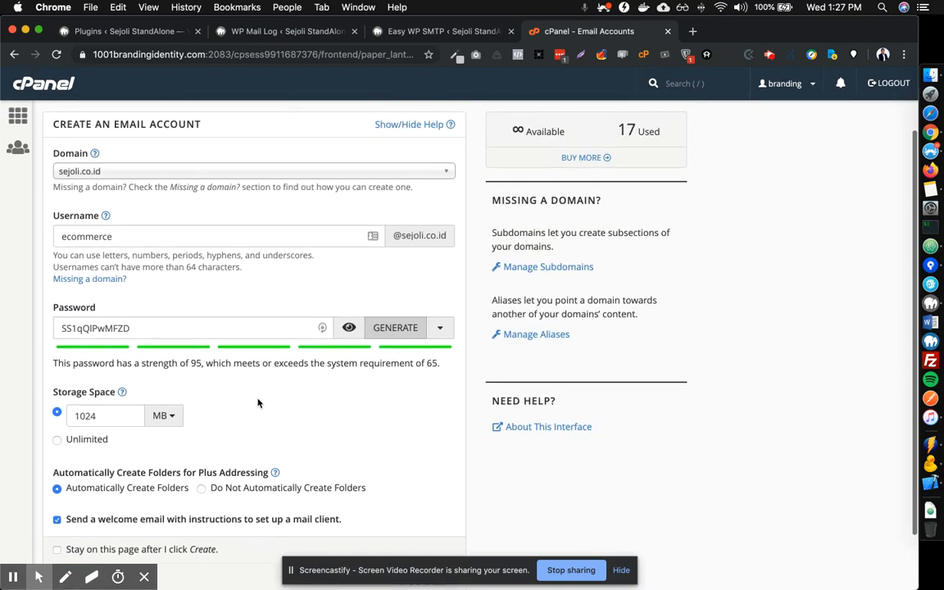
{"action": "scroll", "coordinate": [264, 404], "scroll_direction": "down", "scroll_amount": 3}
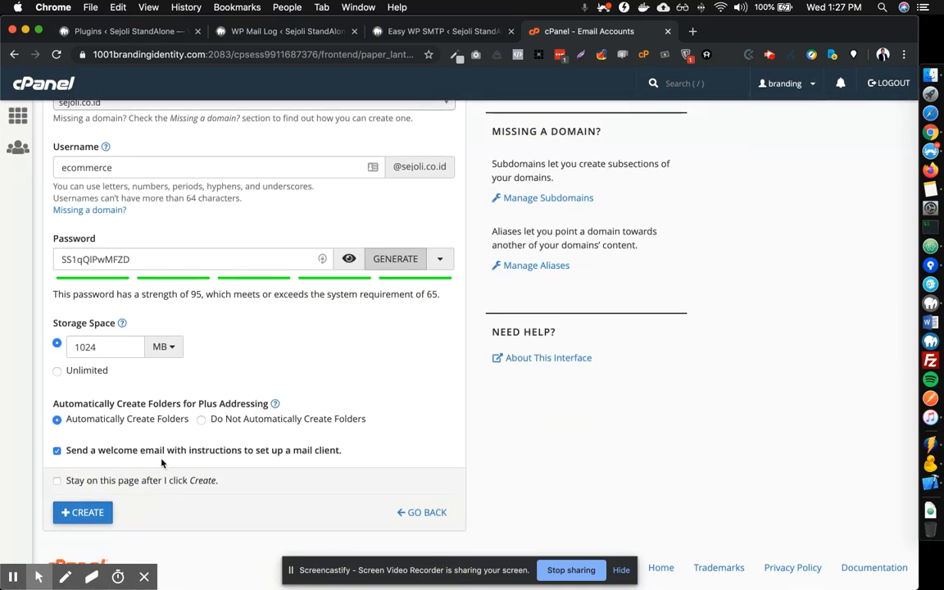
{"action": "scroll", "coordinate": [137, 464], "scroll_direction": "up", "scroll_amount": 4}
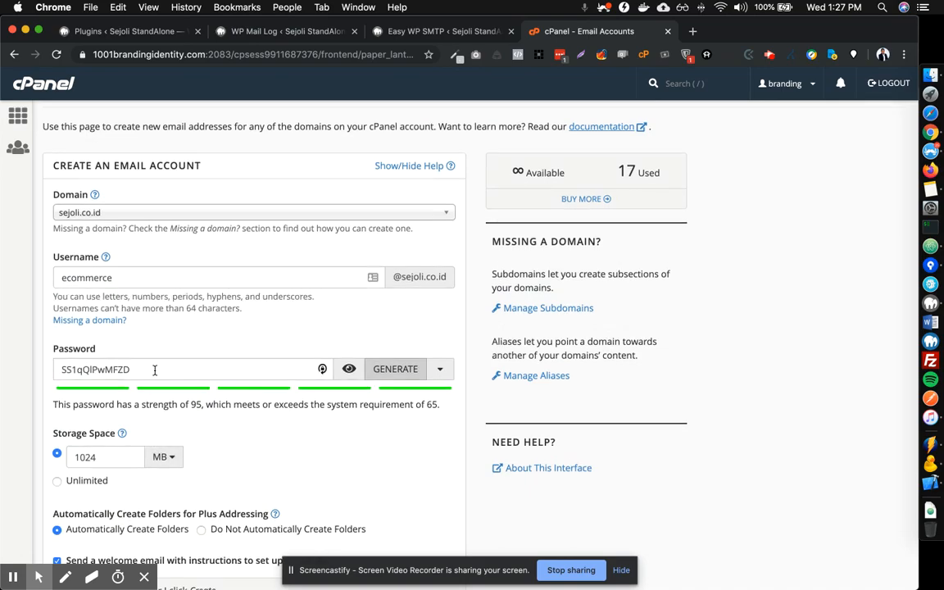
{"action": "left_click_drag", "start_coordinate": [179, 369], "coordinate": [59, 369]}
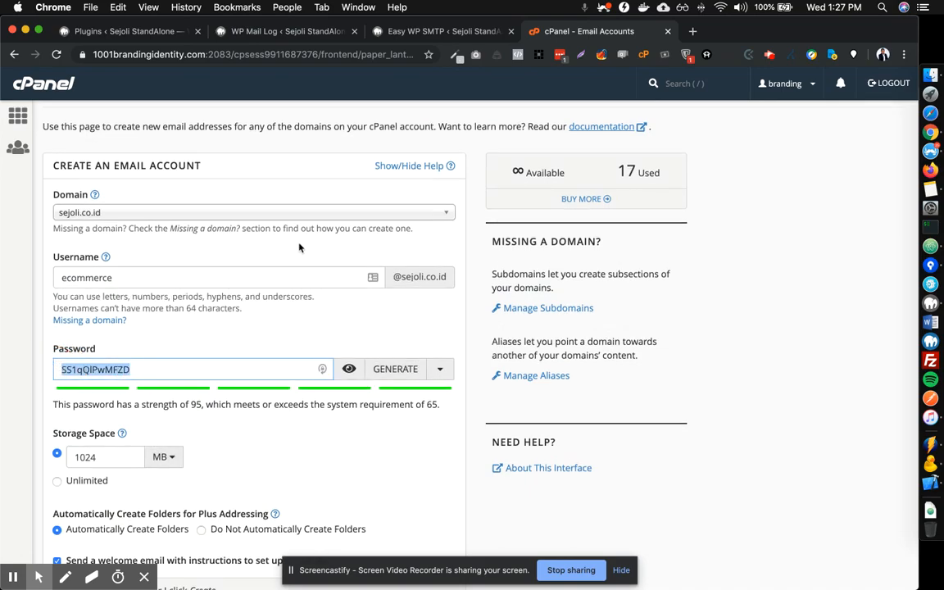
Paste the generated password into Easy WP SMTP's SMTP Password field.
{"action": "left_click", "coordinate": [385, 32]}
{"action": "scroll", "coordinate": [348, 315], "scroll_direction": "down", "scroll_amount": 8}
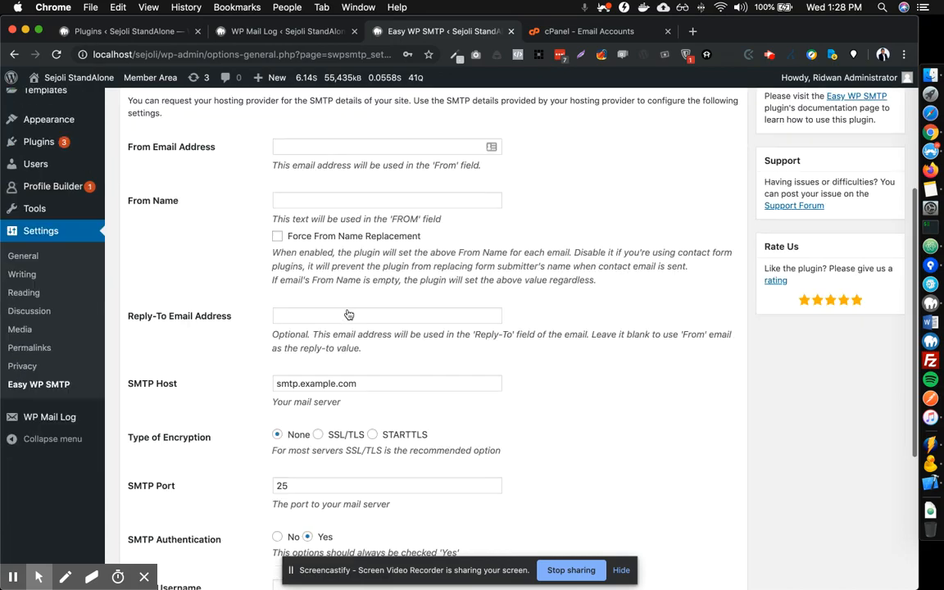
{"action": "left_click", "coordinate": [312, 431]}
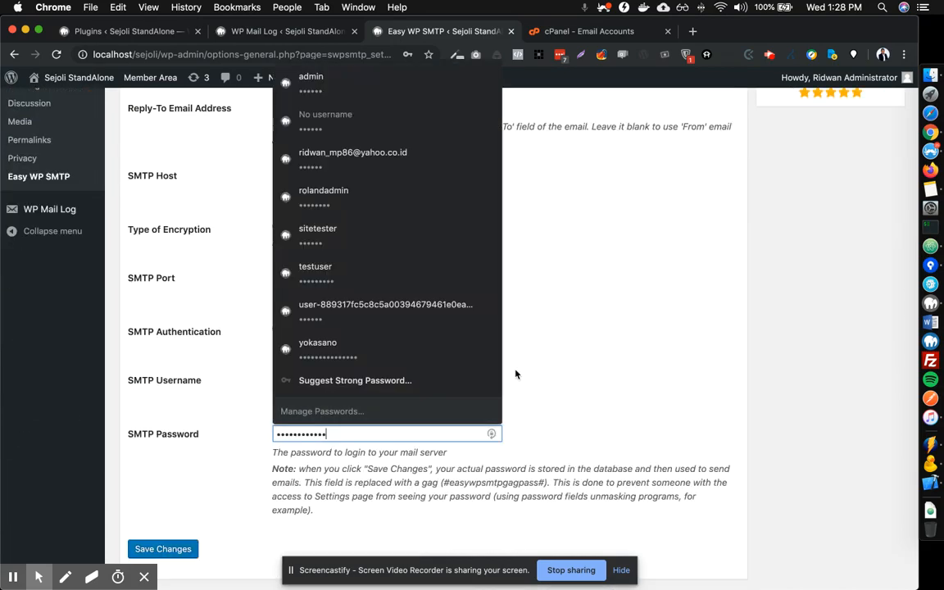
{"action": "left_click", "coordinate": [502, 321]}
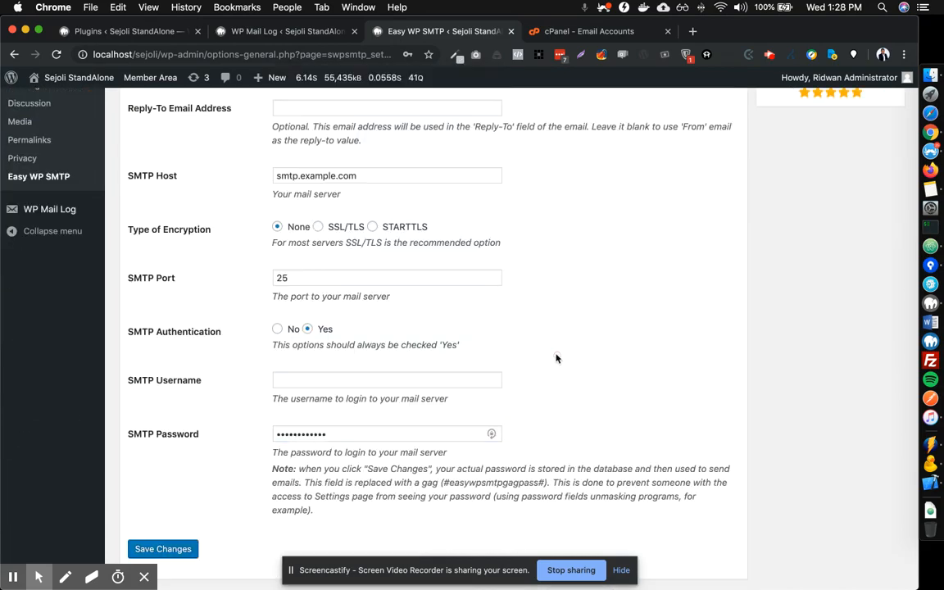
Submit the form to create the ecommerce account on sejoli.co.id and check the account list.
{"action": "left_click", "coordinate": [561, 36]}
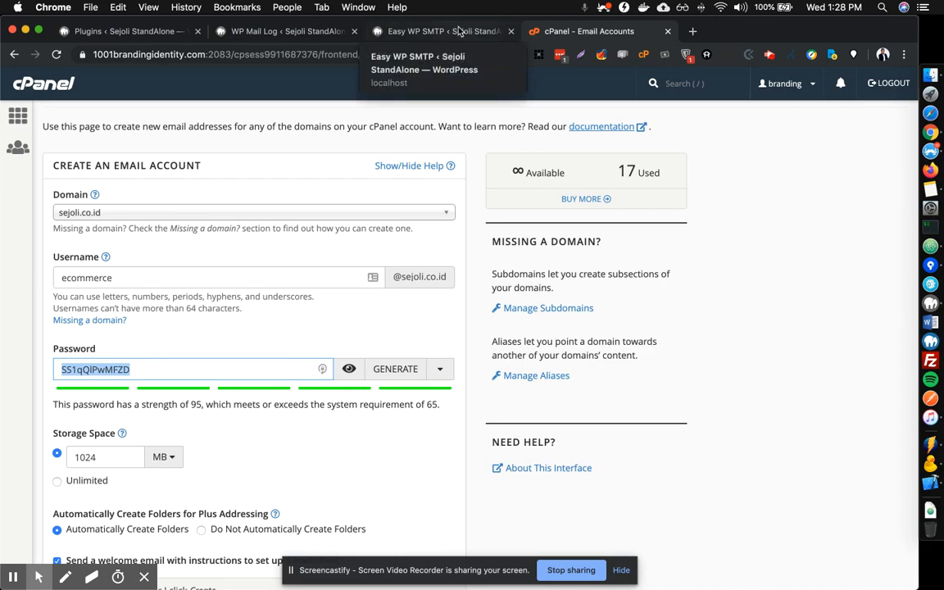
{"action": "left_click", "coordinate": [414, 29]}
{"action": "scroll", "coordinate": [421, 257], "scroll_direction": "down", "scroll_amount": 1}
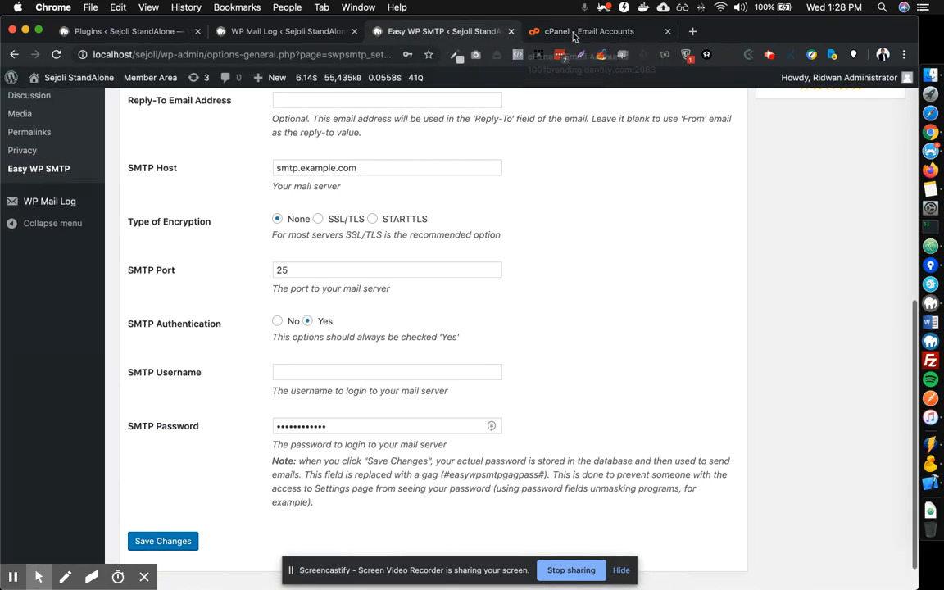
{"action": "left_click", "coordinate": [531, 31]}
{"action": "scroll", "coordinate": [441, 298], "scroll_direction": "down", "scroll_amount": 3}
{"action": "left_click", "coordinate": [86, 512]}
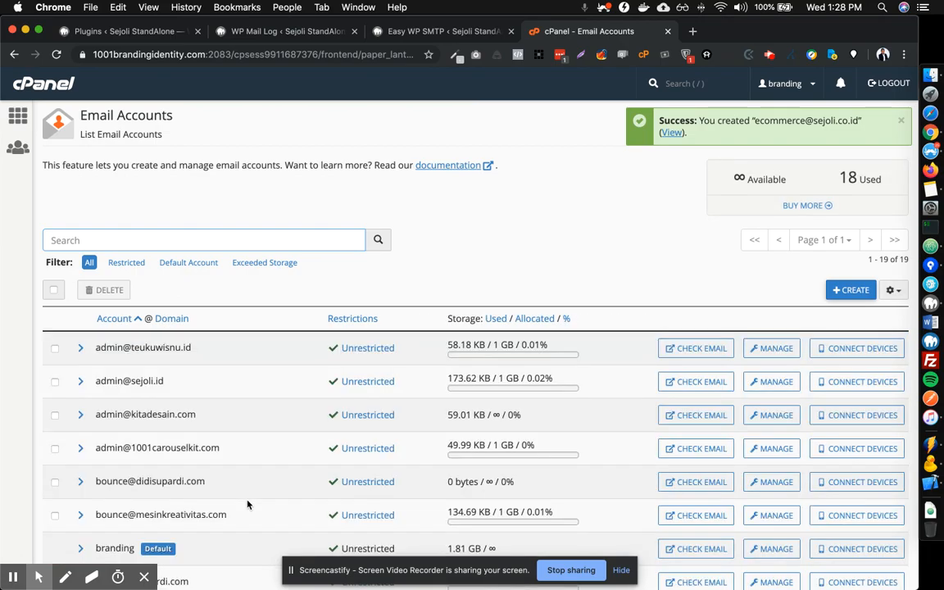
{"action": "scroll", "coordinate": [247, 504], "scroll_direction": "down", "scroll_amount": 5}
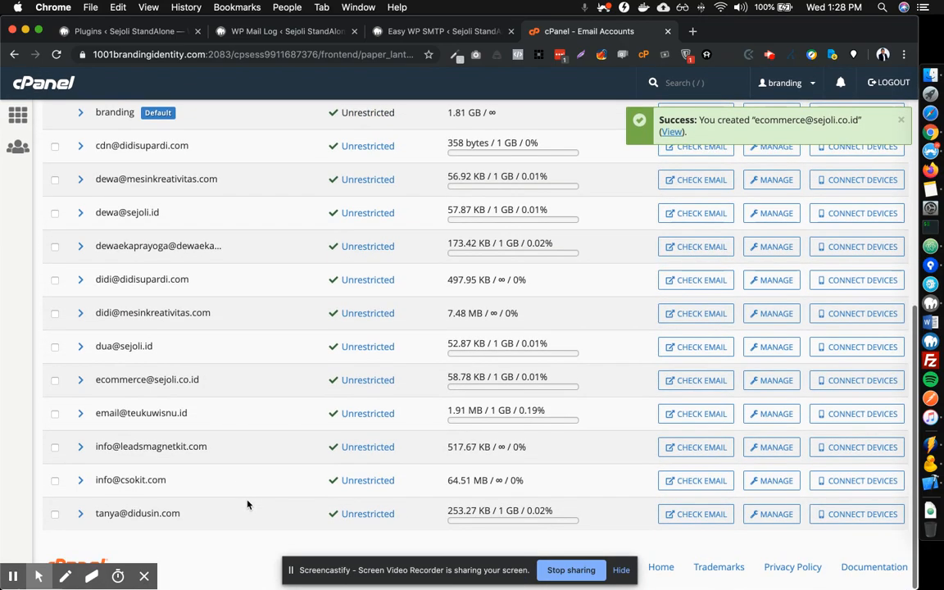
Manage the ecommerce account and open its Connect Devices mail client setup page.
{"action": "left_click", "coordinate": [767, 384]}
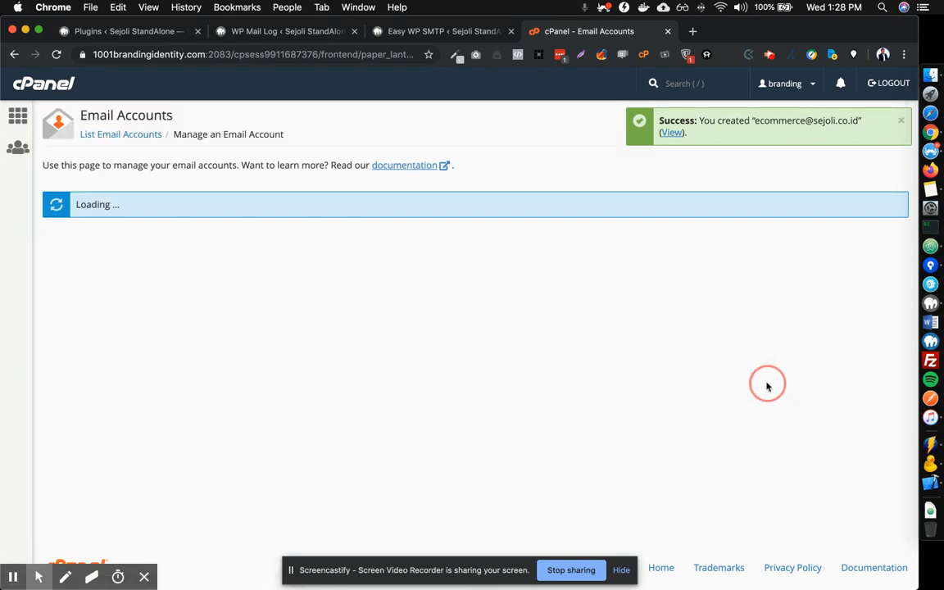
{"action": "scroll", "coordinate": [358, 432], "scroll_direction": "down", "scroll_amount": 6}
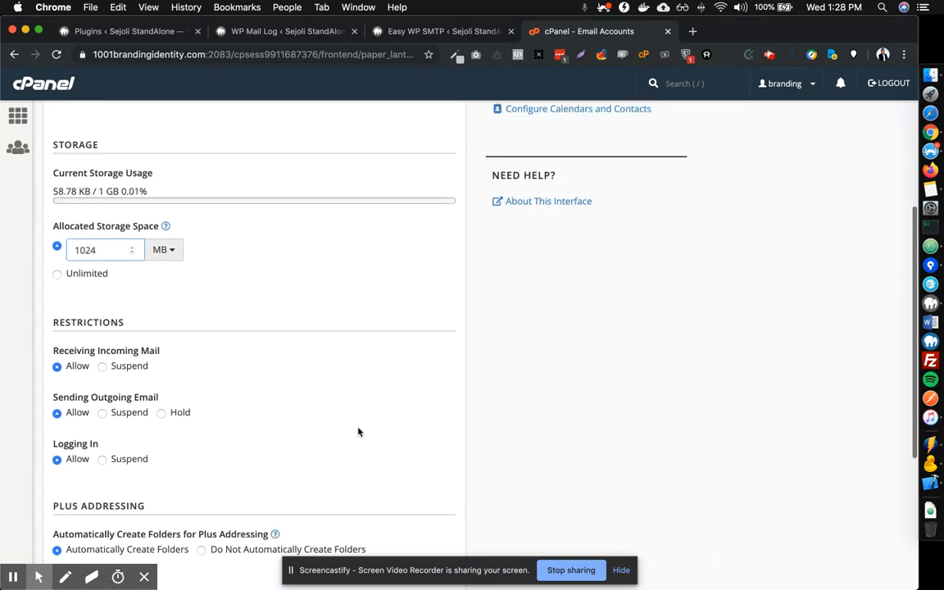
{"action": "scroll", "coordinate": [358, 432], "scroll_direction": "up", "scroll_amount": 4}
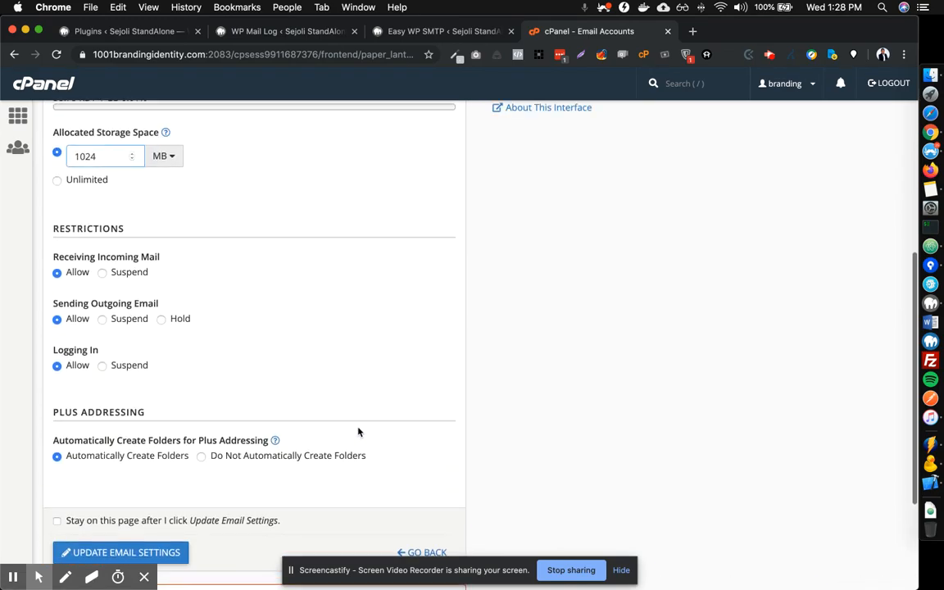
{"action": "scroll", "coordinate": [358, 432], "scroll_direction": "up", "scroll_amount": 3}
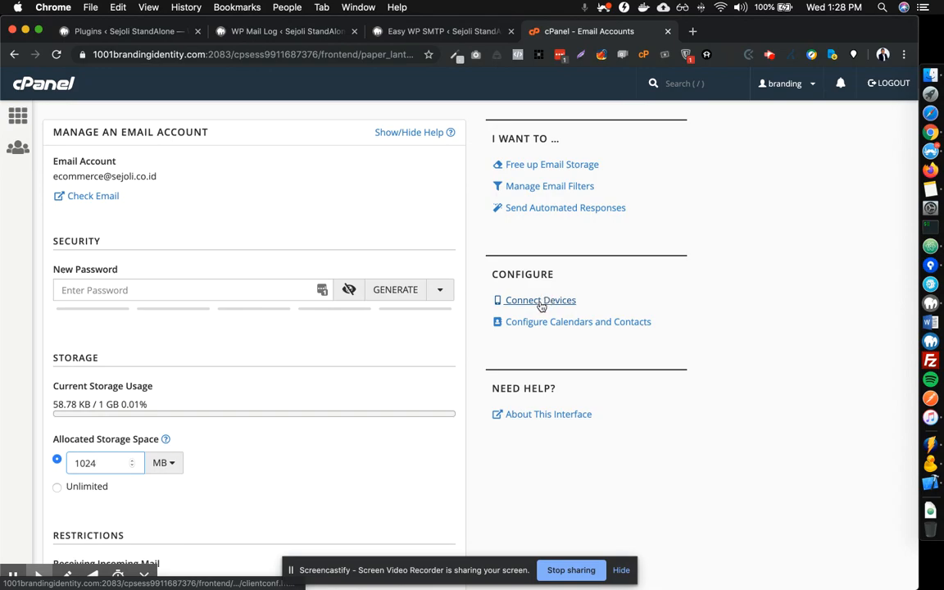
{"action": "left_click", "coordinate": [540, 305]}
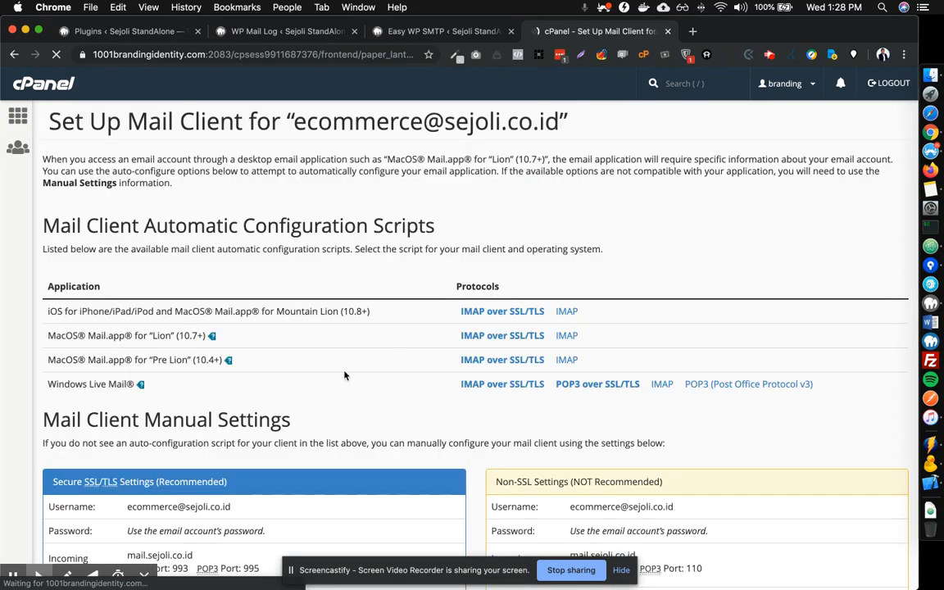
Copy the ecommerce account username from cPanel into Easy WP SMTP's SMTP Username field.
{"action": "scroll", "coordinate": [344, 375], "scroll_direction": "down", "scroll_amount": 3}
{"action": "scroll", "coordinate": [344, 375], "scroll_direction": "down", "scroll_amount": 2}
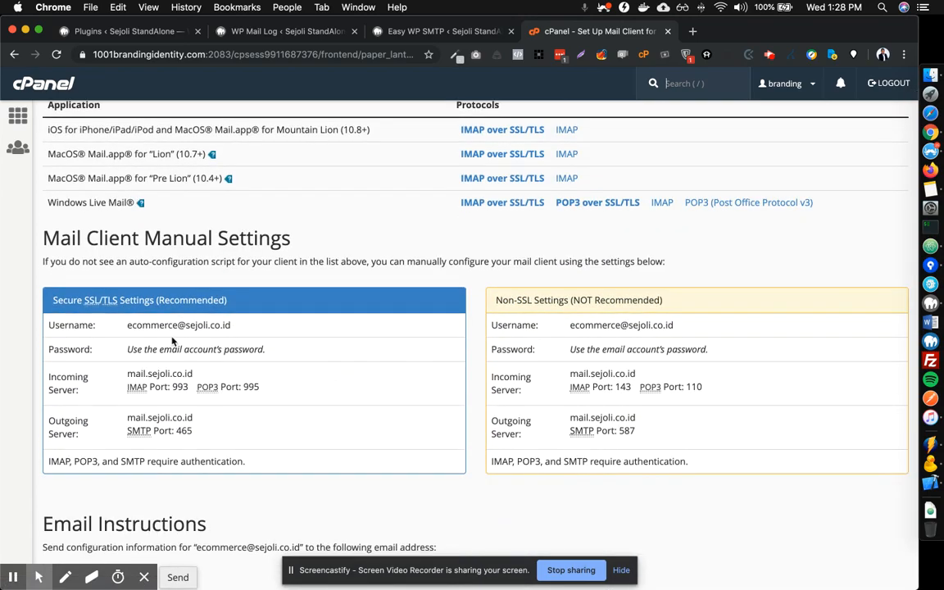
{"action": "left_click_drag", "start_coordinate": [128, 326], "coordinate": [245, 329]}
{"action": "key", "text": "super+c"}
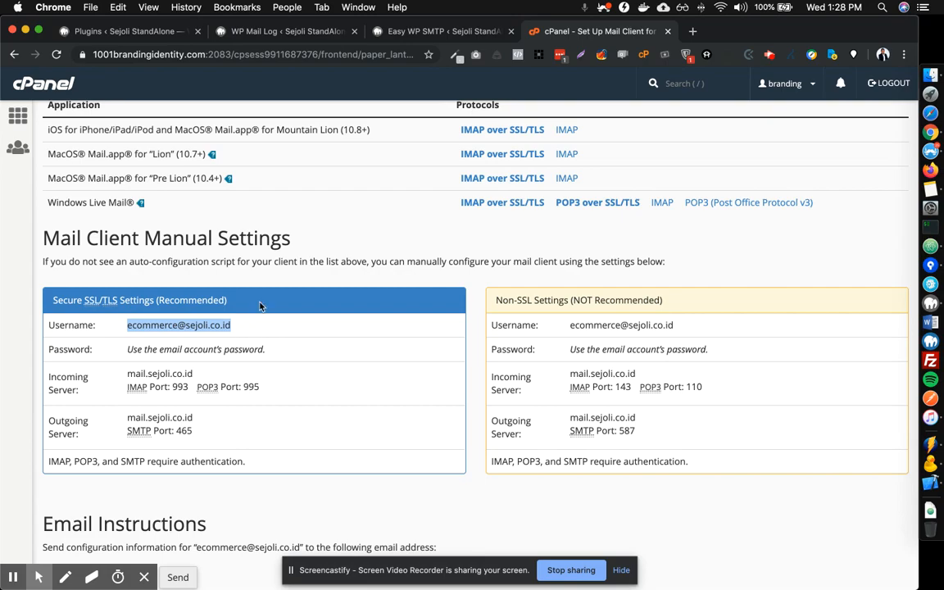
{"action": "left_click", "coordinate": [426, 32]}
{"action": "left_click", "coordinate": [326, 374]}
{"action": "key", "text": "super+v"}
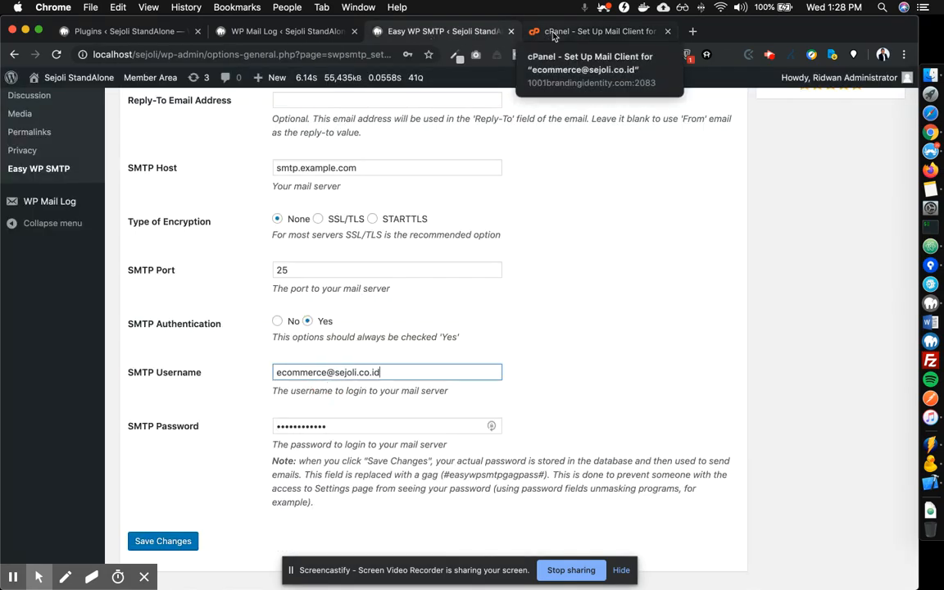
Replace the SMTP port 25 with cPanel's port 465 and set encryption to SSL/TLS.
{"action": "left_click", "coordinate": [553, 31]}
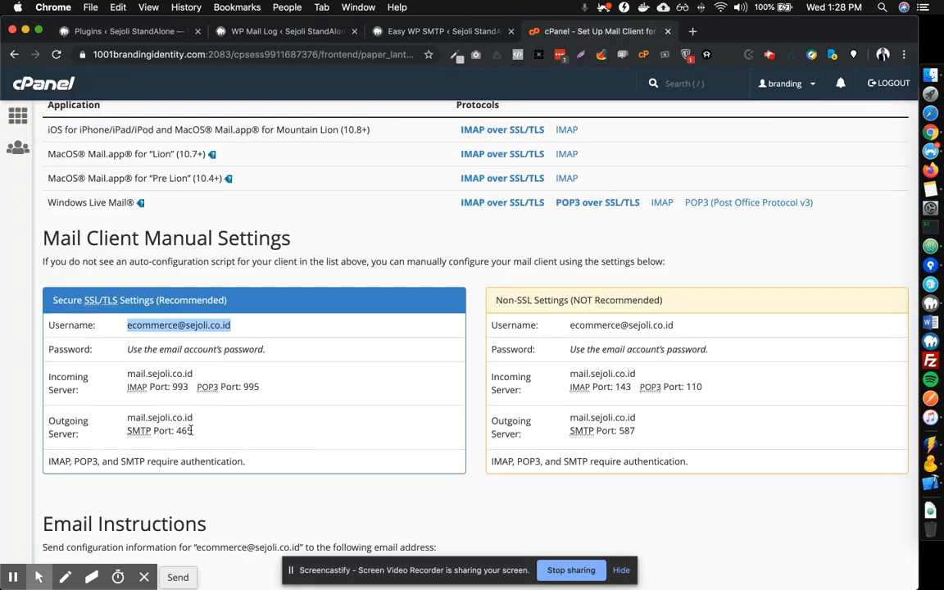
{"action": "left_click_drag", "start_coordinate": [200, 435], "coordinate": [179, 432]}
{"action": "key", "text": "super+c"}
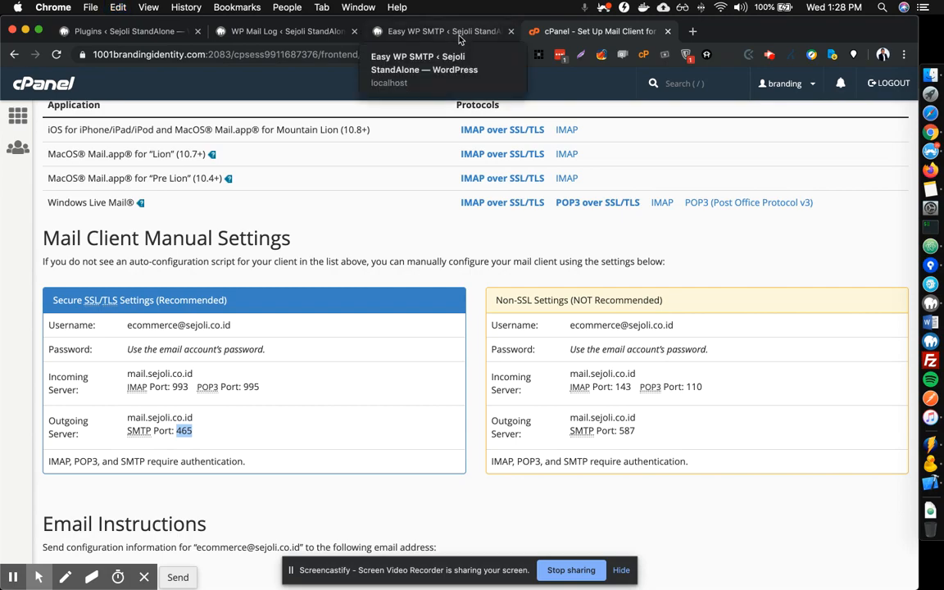
{"action": "left_click", "coordinate": [436, 31]}
{"action": "left_click_drag", "start_coordinate": [310, 268], "coordinate": [261, 265]}
{"action": "key", "text": "super+v"}
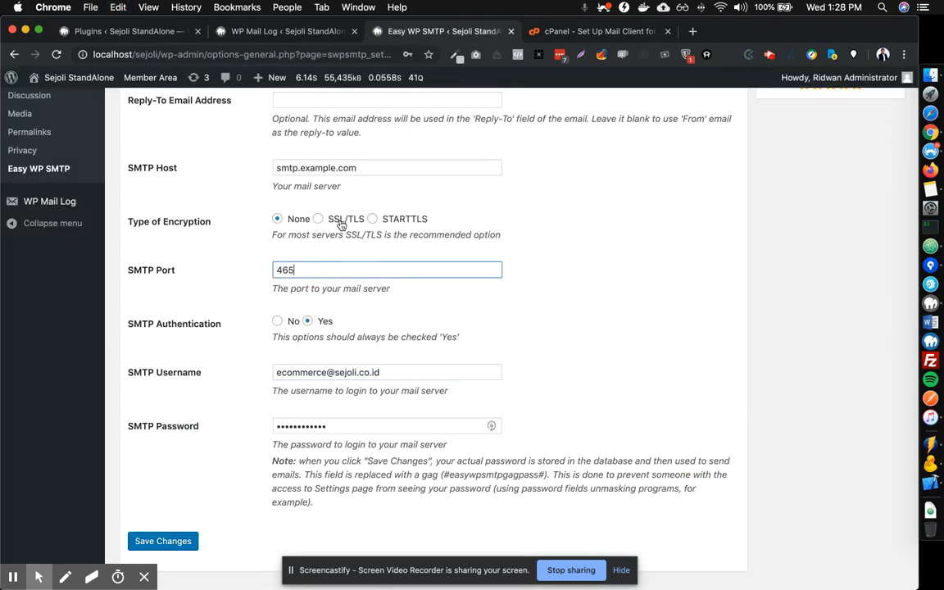
{"action": "scroll", "coordinate": [324, 246], "scroll_direction": "up", "scroll_amount": 1}
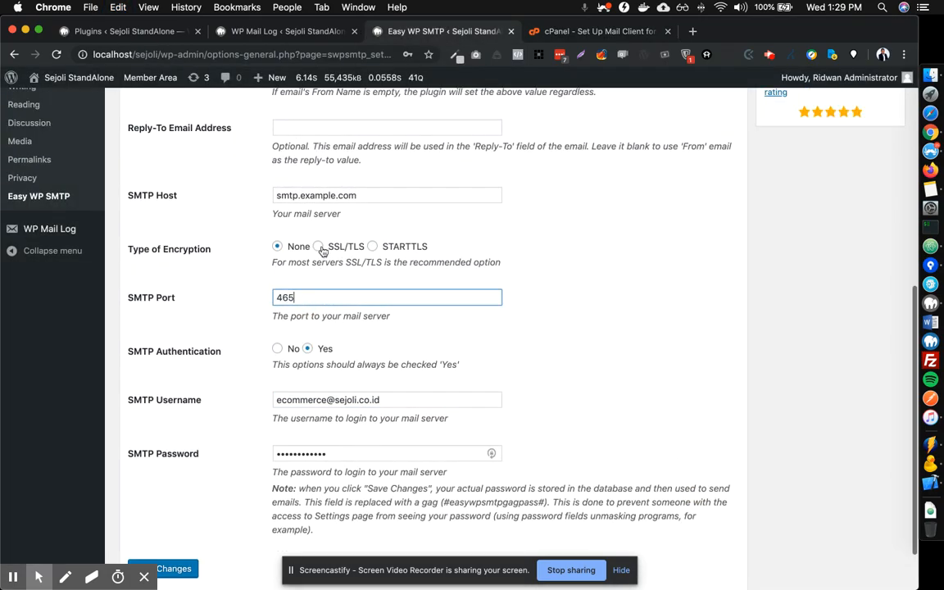
{"action": "left_click", "coordinate": [316, 246]}
{"action": "scroll", "coordinate": [303, 259], "scroll_direction": "up", "scroll_amount": 1}
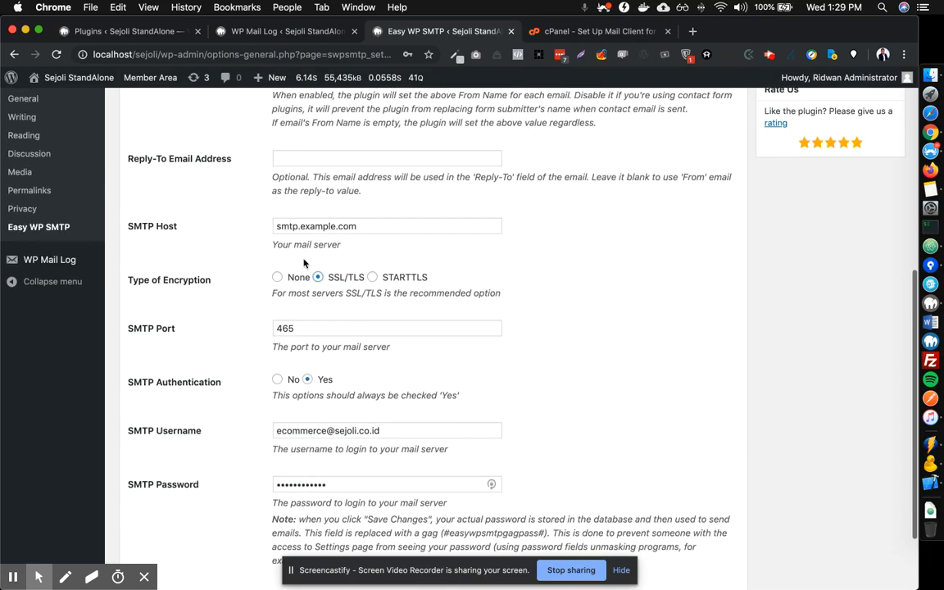
Replace the SMTP host smtp.example.com with the copied mail server mail.sejoli.co.id.
{"action": "left_click", "coordinate": [562, 34]}
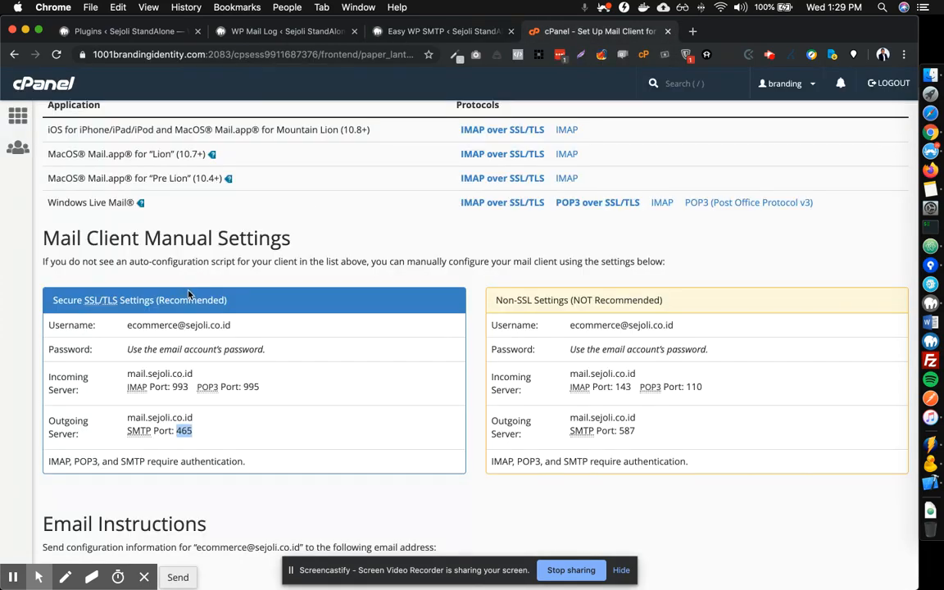
{"action": "left_click", "coordinate": [201, 367]}
{"action": "left_click", "coordinate": [205, 375]}
{"action": "left_click_drag", "start_coordinate": [205, 374], "coordinate": [127, 375]}
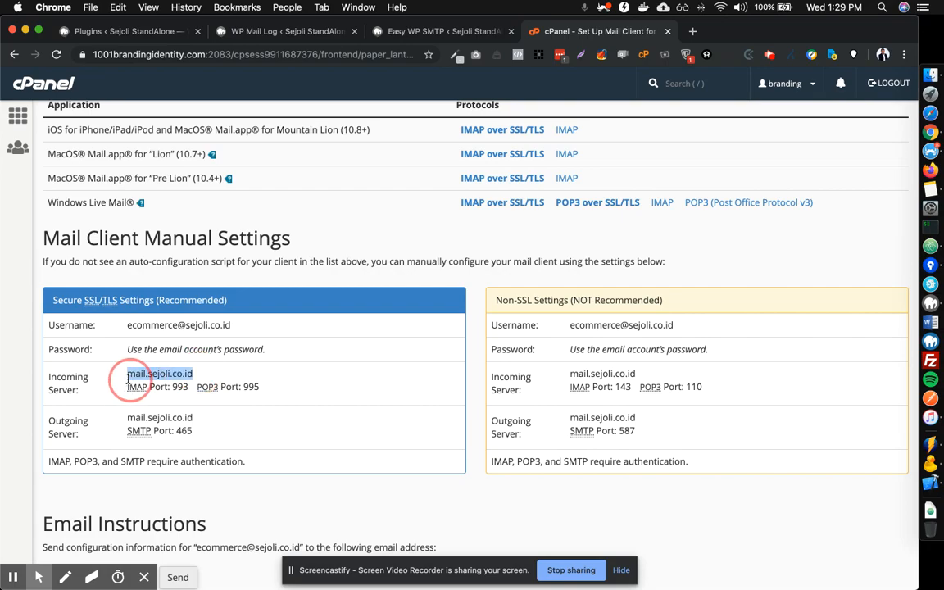
{"action": "left_click", "coordinate": [435, 31]}
{"action": "left_click", "coordinate": [367, 230]}
{"action": "key", "text": "super+a"}
{"action": "key", "text": "super+v"}
{"action": "scroll", "coordinate": [206, 319], "scroll_direction": "up", "scroll_amount": 5}
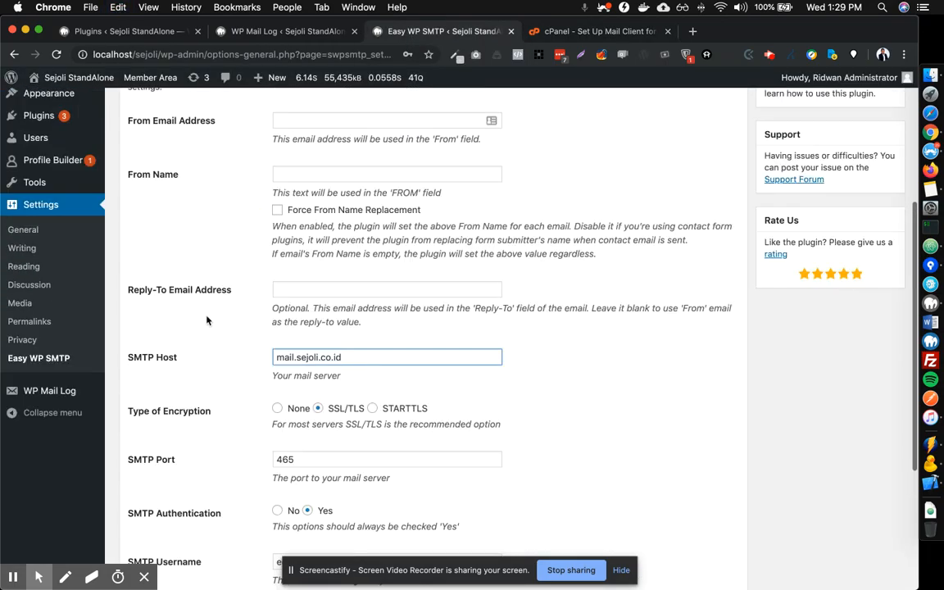
Enter the ecommerce account address as From Email and 'Sejoli Membership' as From Name.
{"action": "left_click", "coordinate": [296, 204]}
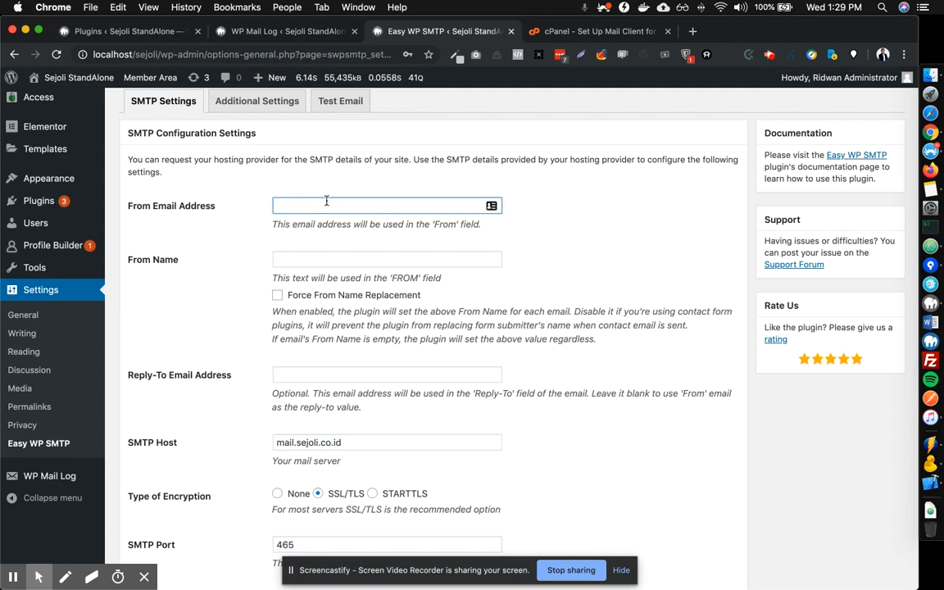
{"action": "key", "text": "Tab"}
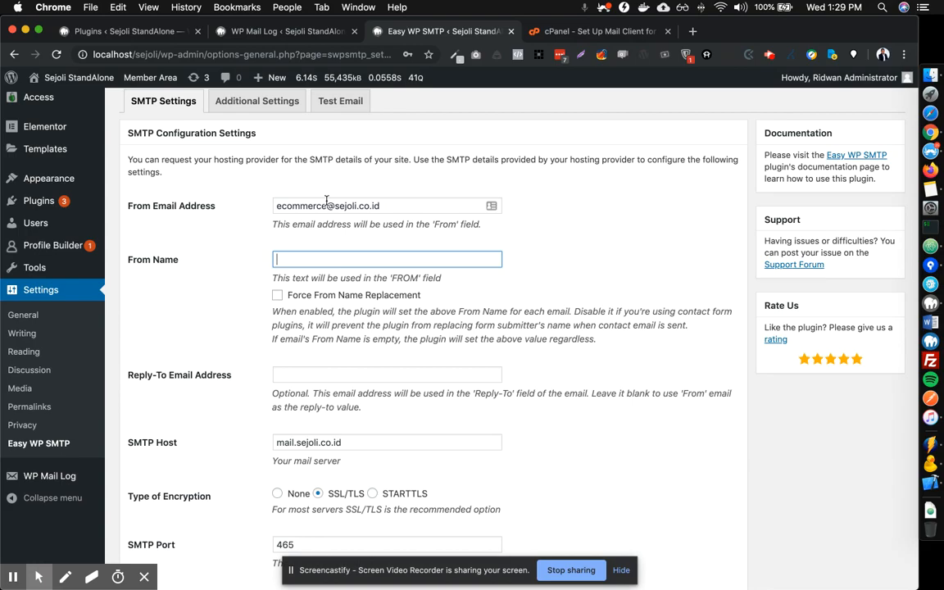
{"action": "type", "text": "Sejoli Membership"}
{"action": "key", "text": "Tab"}
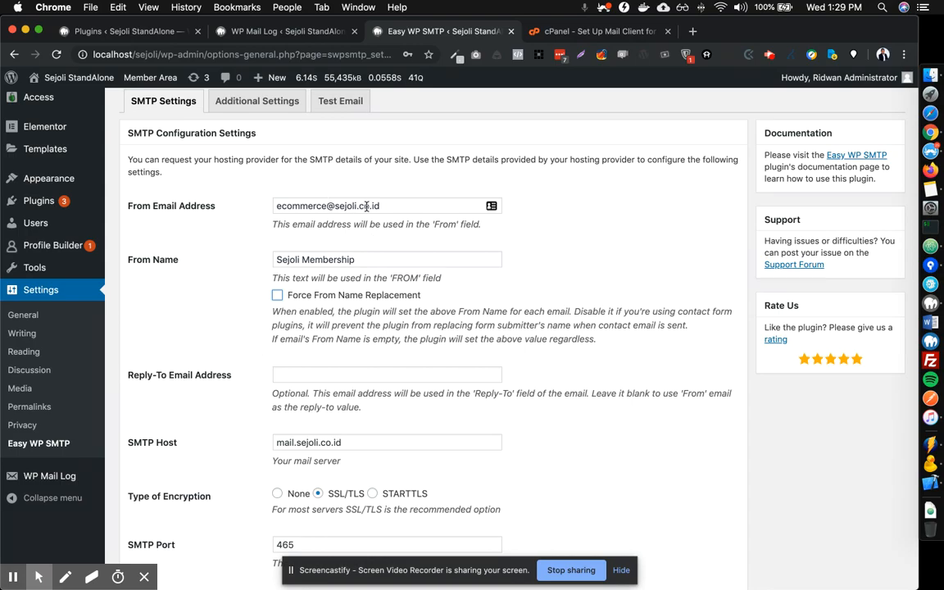
Fill in a Reply-To email address and save the SMTP settings.
{"action": "left_click", "coordinate": [321, 375]}
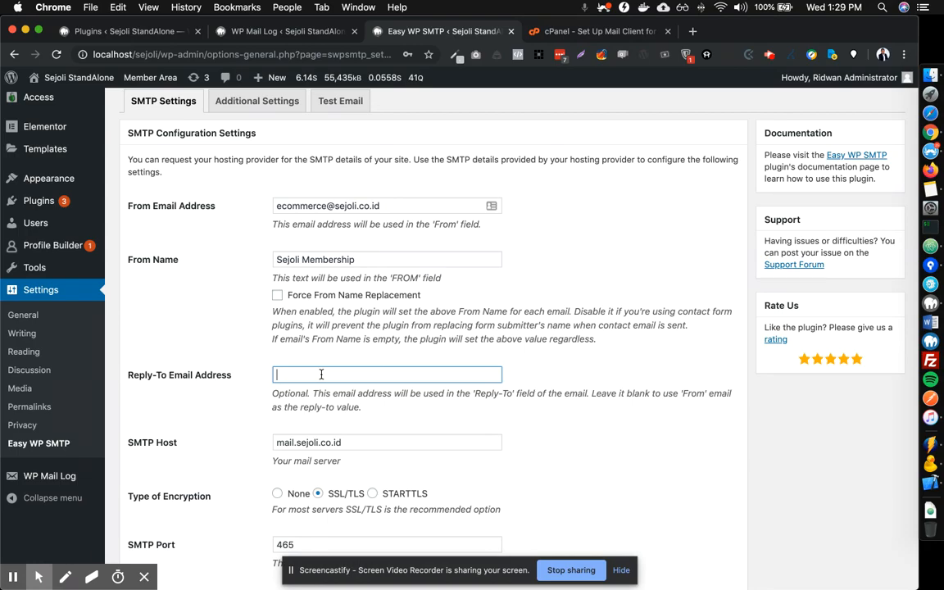
{"action": "left_click_drag", "start_coordinate": [410, 374], "coordinate": [181, 415]}
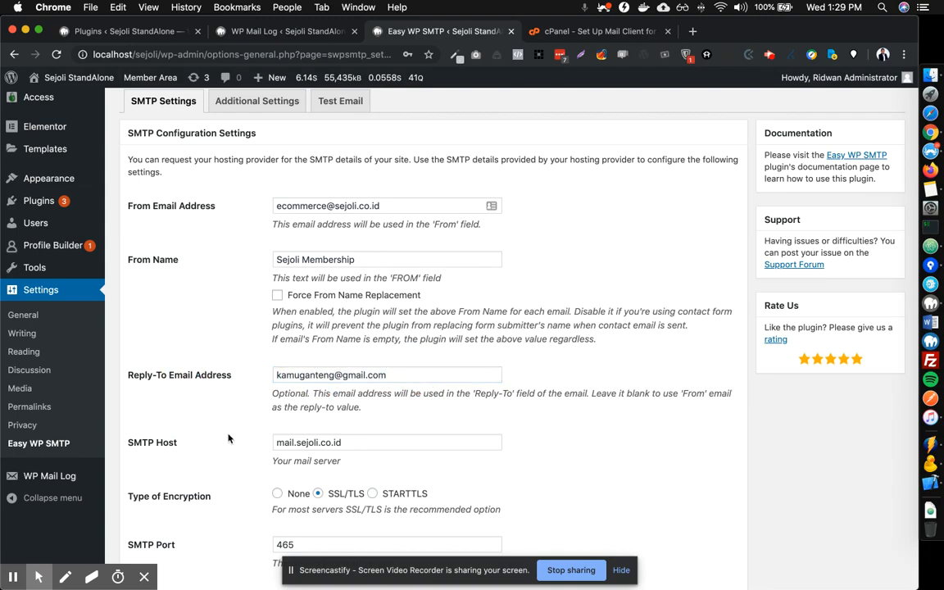
{"action": "scroll", "coordinate": [213, 459], "scroll_direction": "down", "scroll_amount": 5}
{"action": "left_click", "coordinate": [187, 499]}
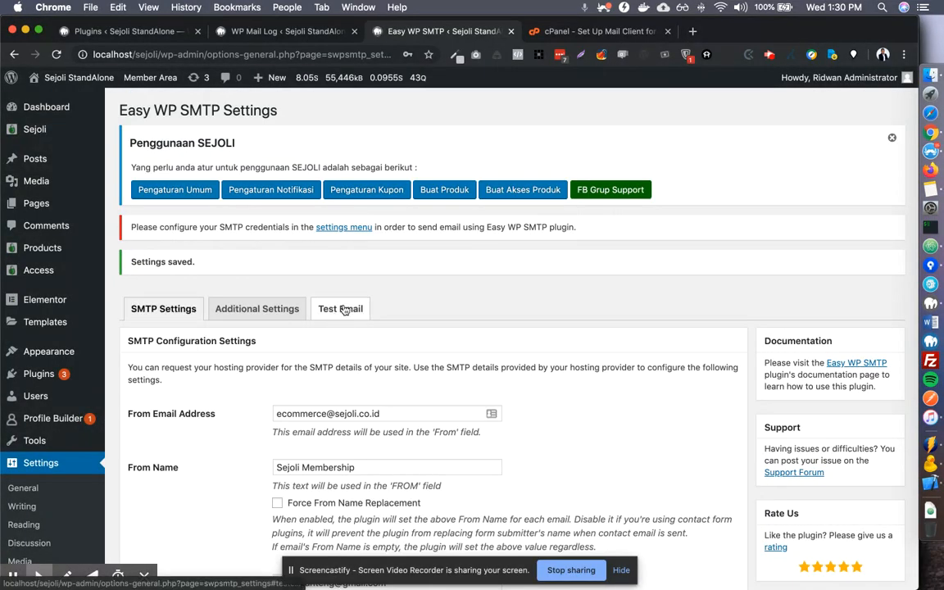
Scroll the saved Easy WP SMTP settings page to check the Settings saved notice.
{"action": "scroll", "coordinate": [342, 310], "scroll_direction": "down", "scroll_amount": 3}
{"action": "scroll", "coordinate": [343, 309], "scroll_direction": "up", "scroll_amount": 3}
Switch to the Test Email tab and click into its blank To, Subject and Message fields.
{"action": "left_click", "coordinate": [343, 309]}
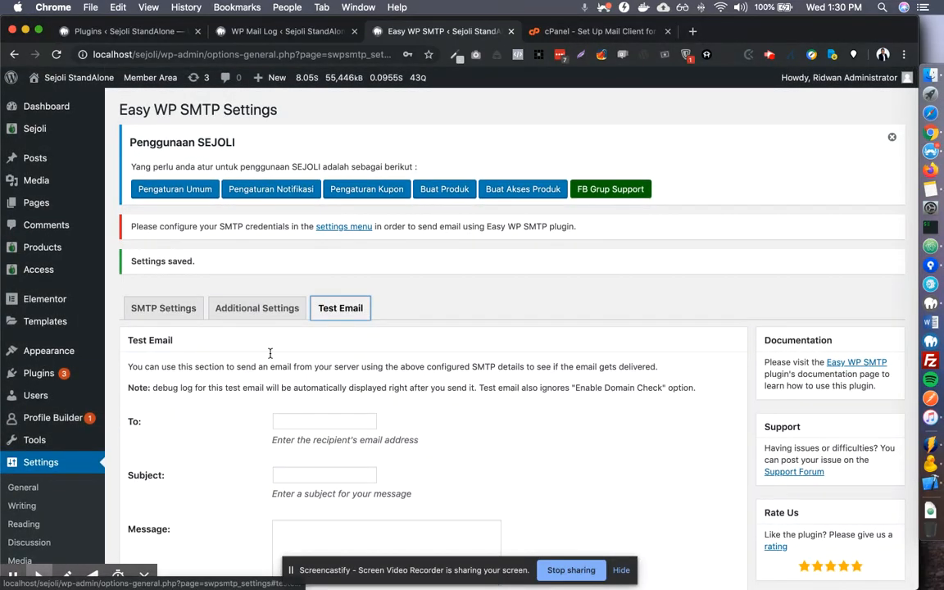
{"action": "scroll", "coordinate": [270, 354], "scroll_direction": "down", "scroll_amount": 2}
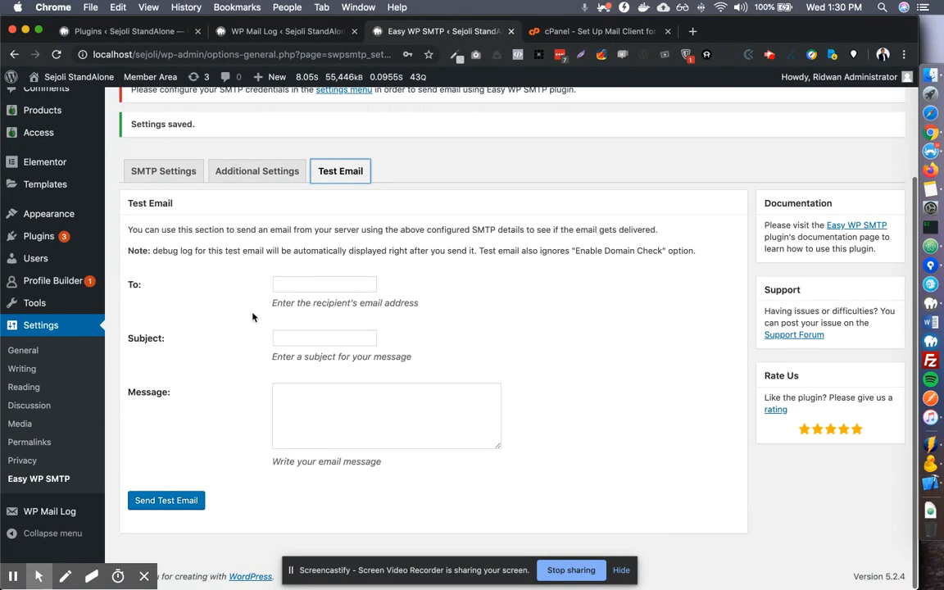
{"action": "left_click", "coordinate": [325, 286]}
{"action": "left_click", "coordinate": [302, 337]}
{"action": "left_click", "coordinate": [306, 392]}
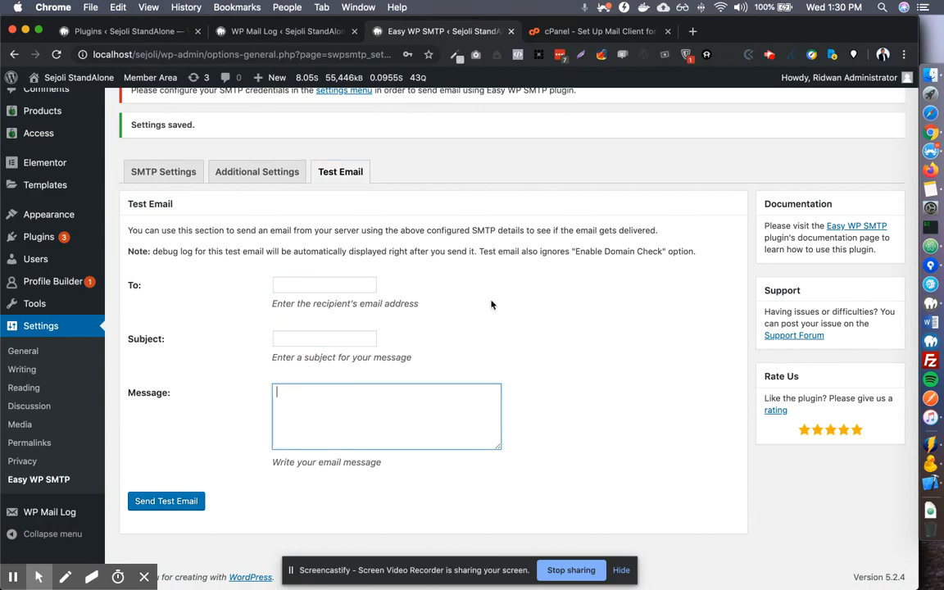